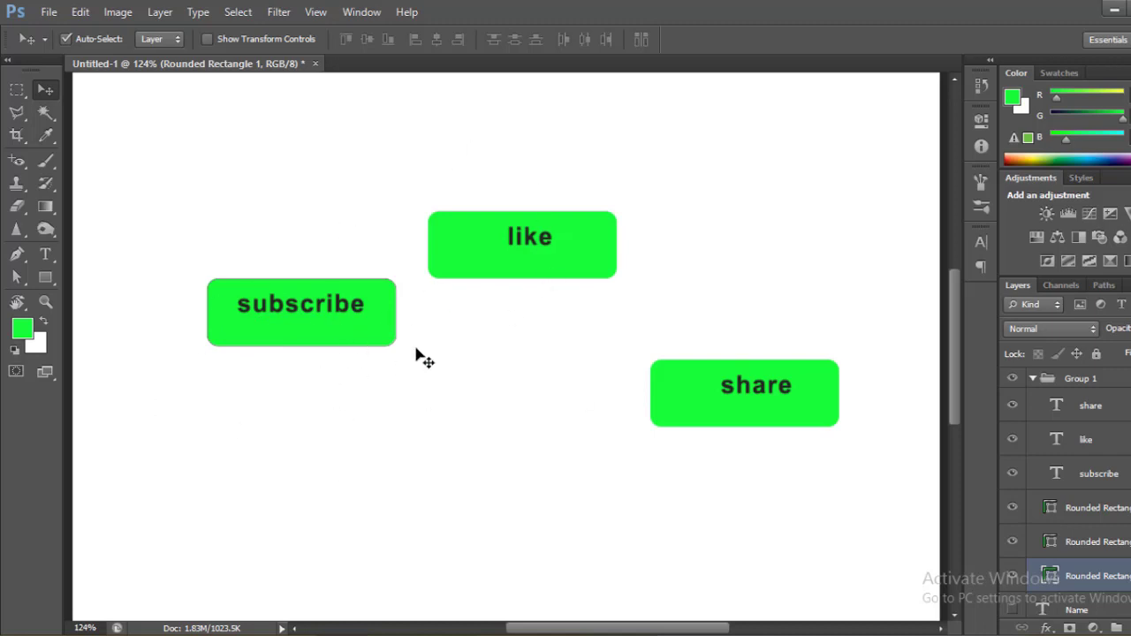
# - Select every button layer, from the share text layer down to the bottom Rounded Rectangle
pyautogui.keyDown('shift'); pyautogui.click(1090, 405); pyautogui.keyUp('shift')
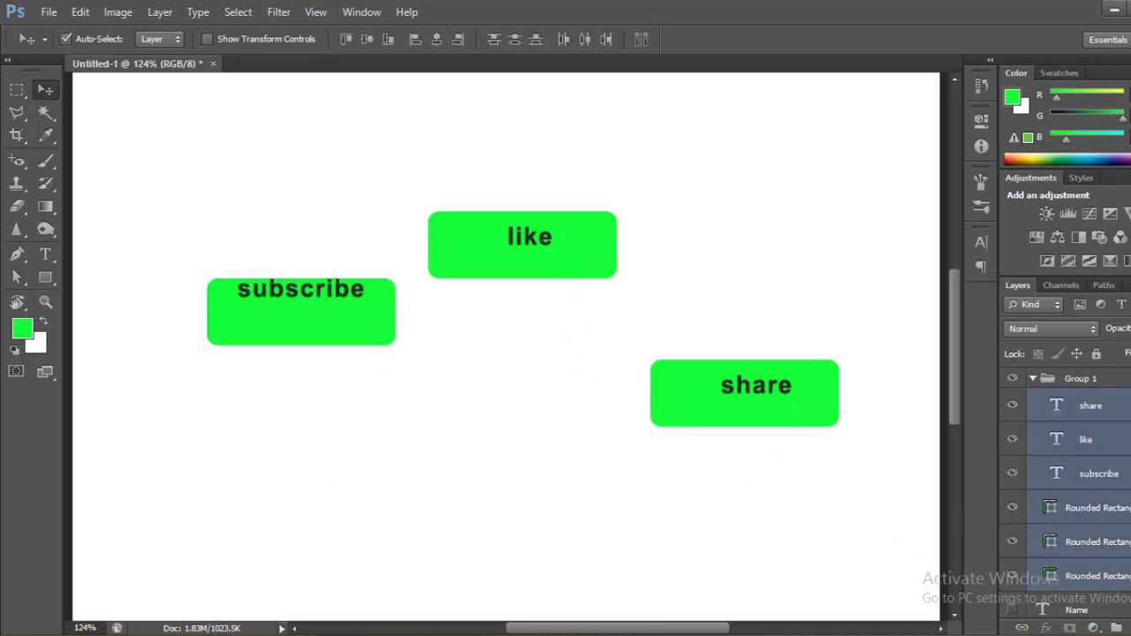
pyautogui.click(347, 40)
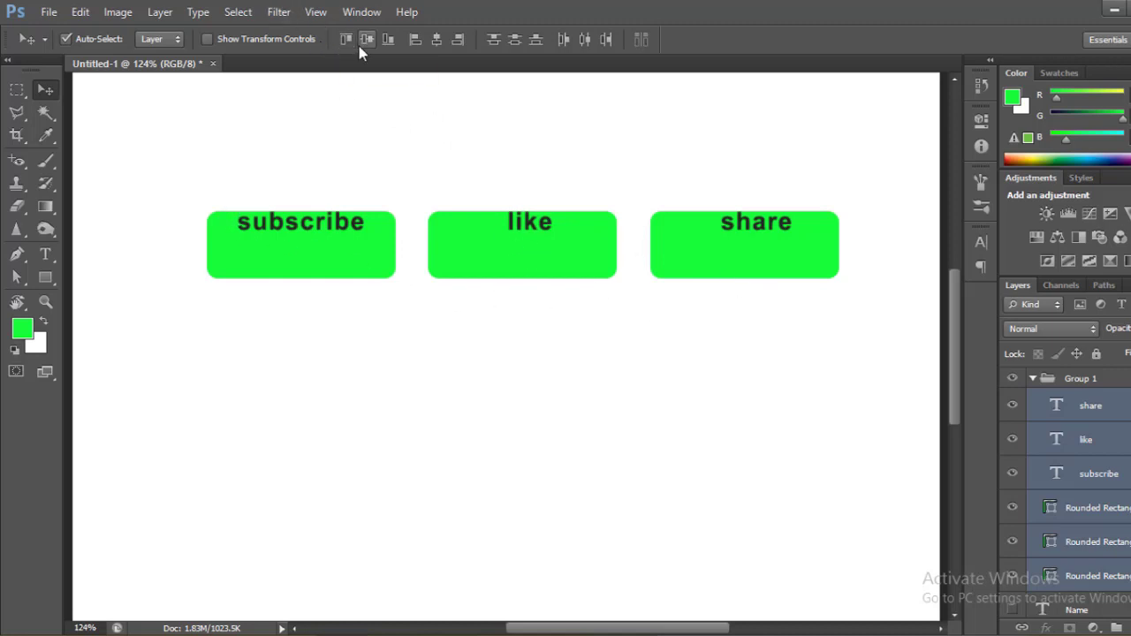
pyautogui.hotkey('ctrl', 'z')
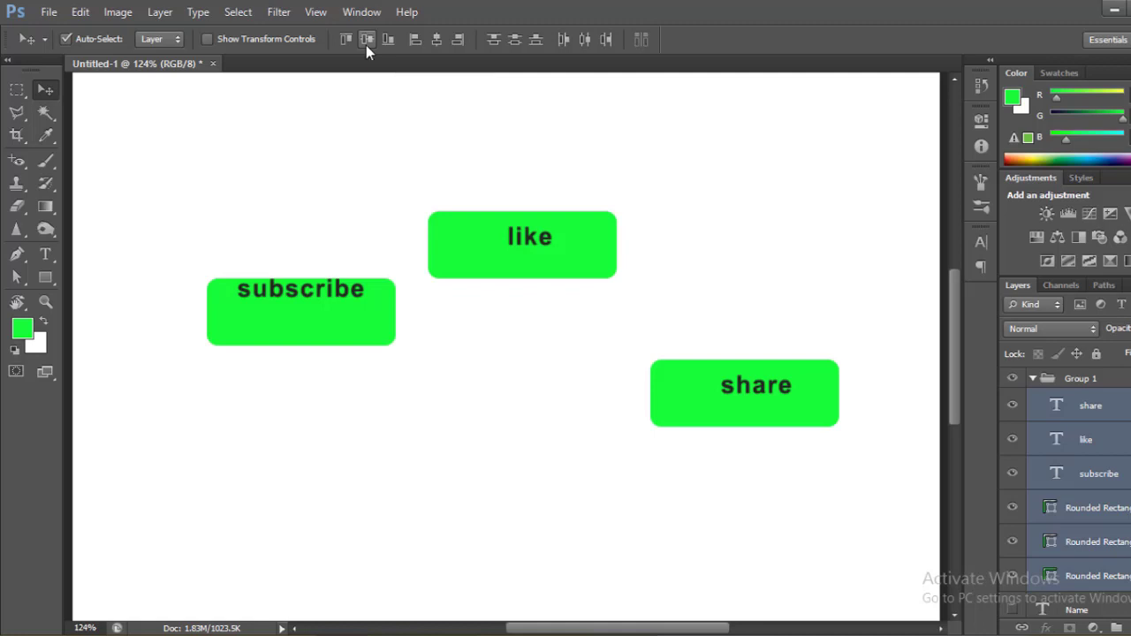
pyautogui.click(366, 45)
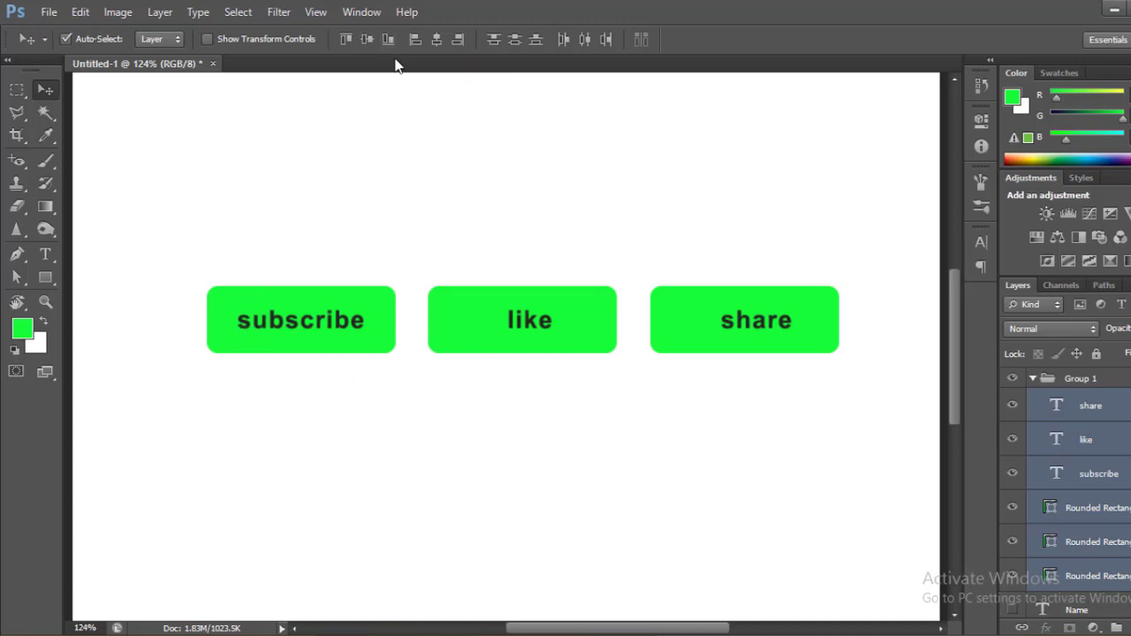
pyautogui.click(414, 45)
pyautogui.hotkey('ctrl', 'z')
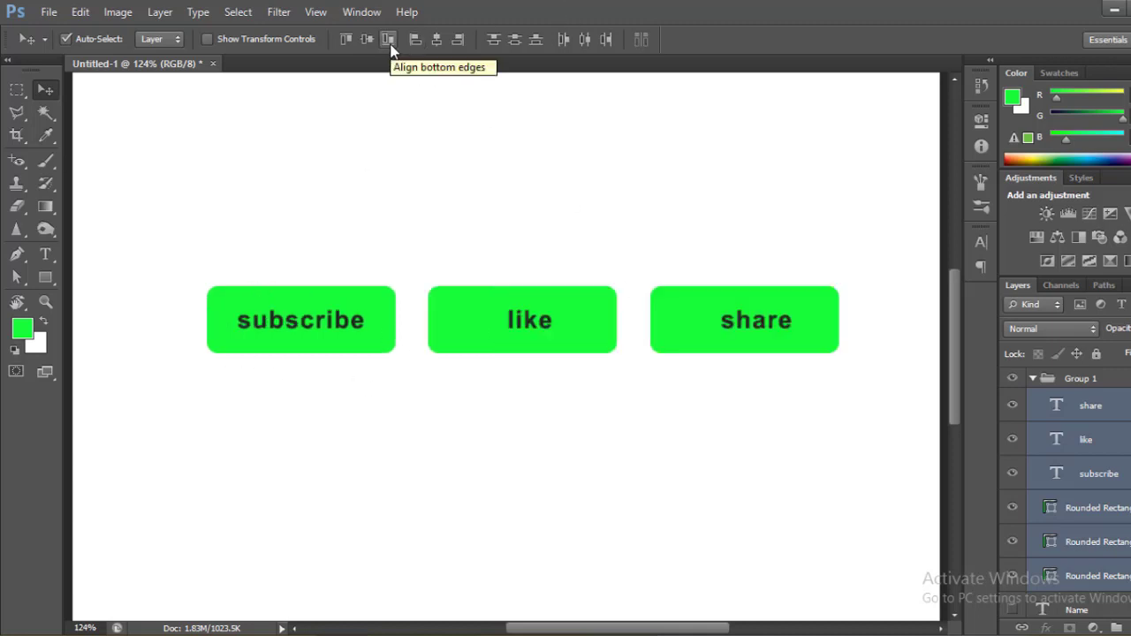
pyautogui.click(388, 41)
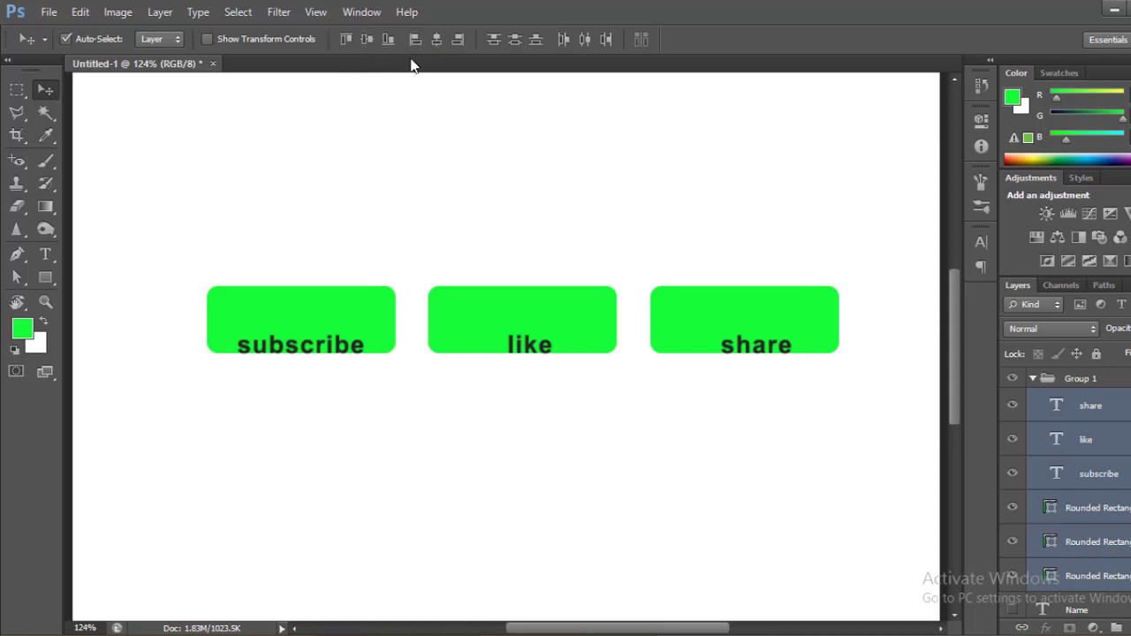
pyautogui.hotkey('ctrl', 'z')
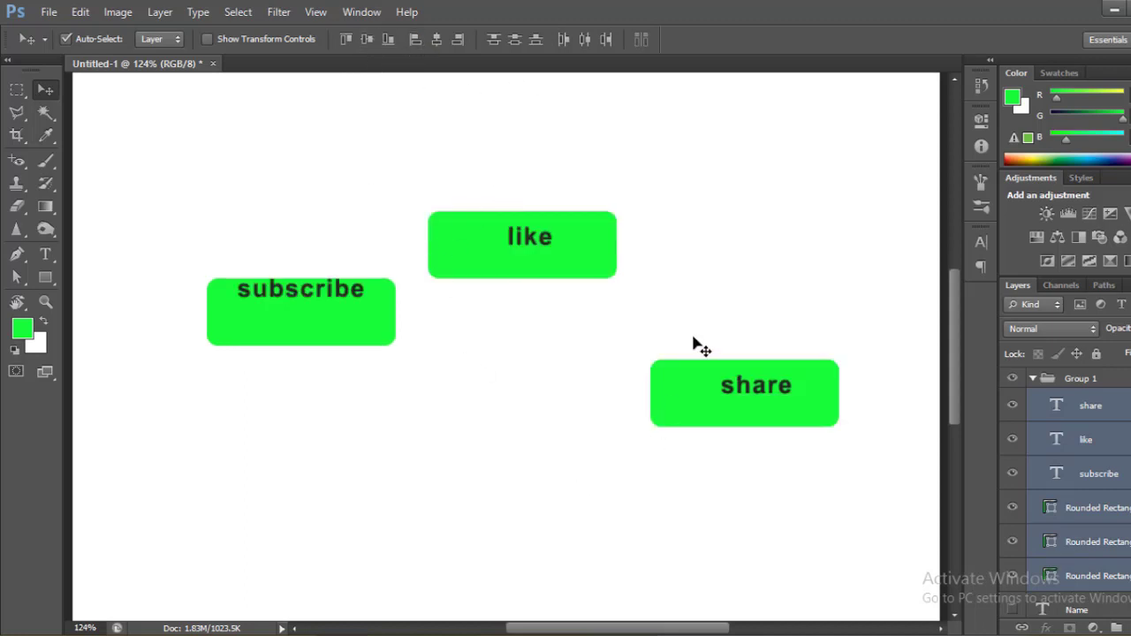
pyautogui.click(415, 50)
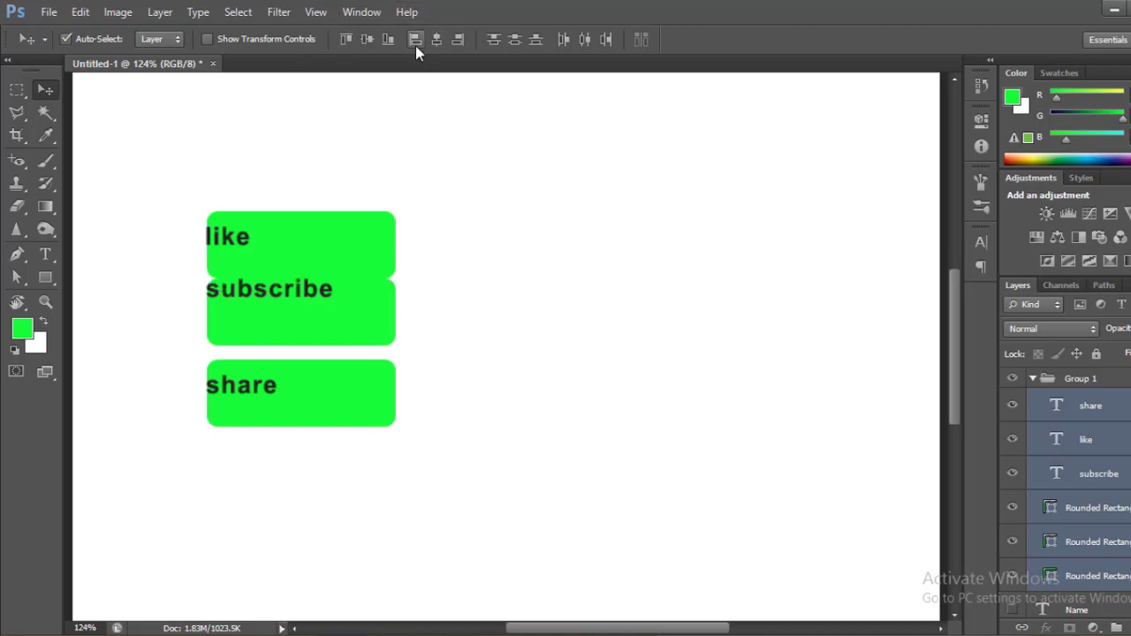
pyautogui.hotkey('ctrl', 'z')
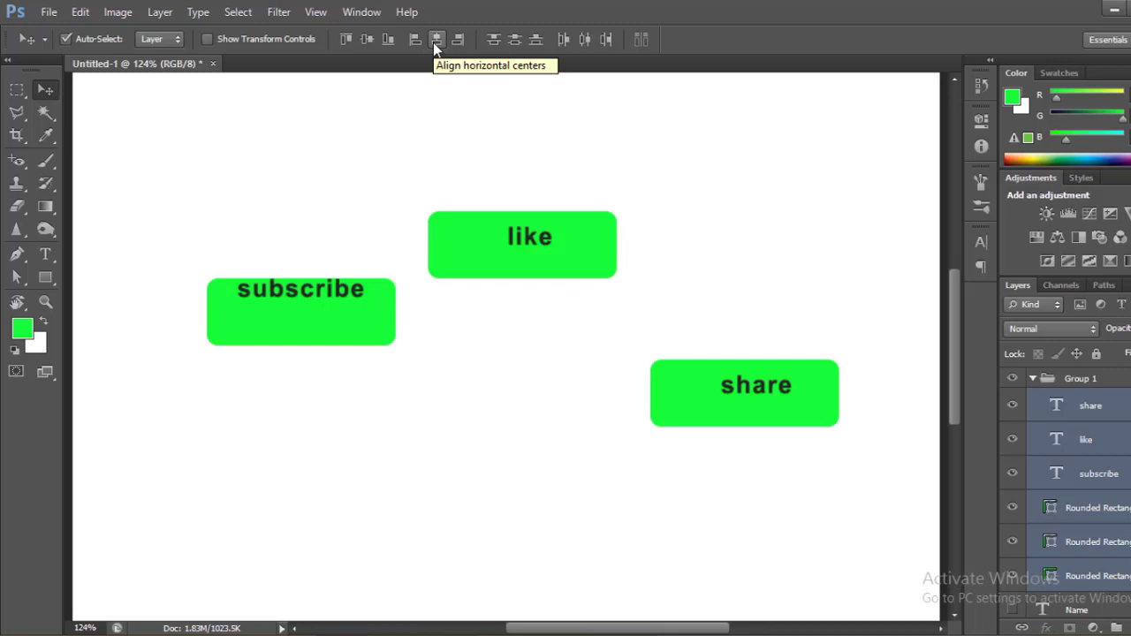
pyautogui.click(433, 43)
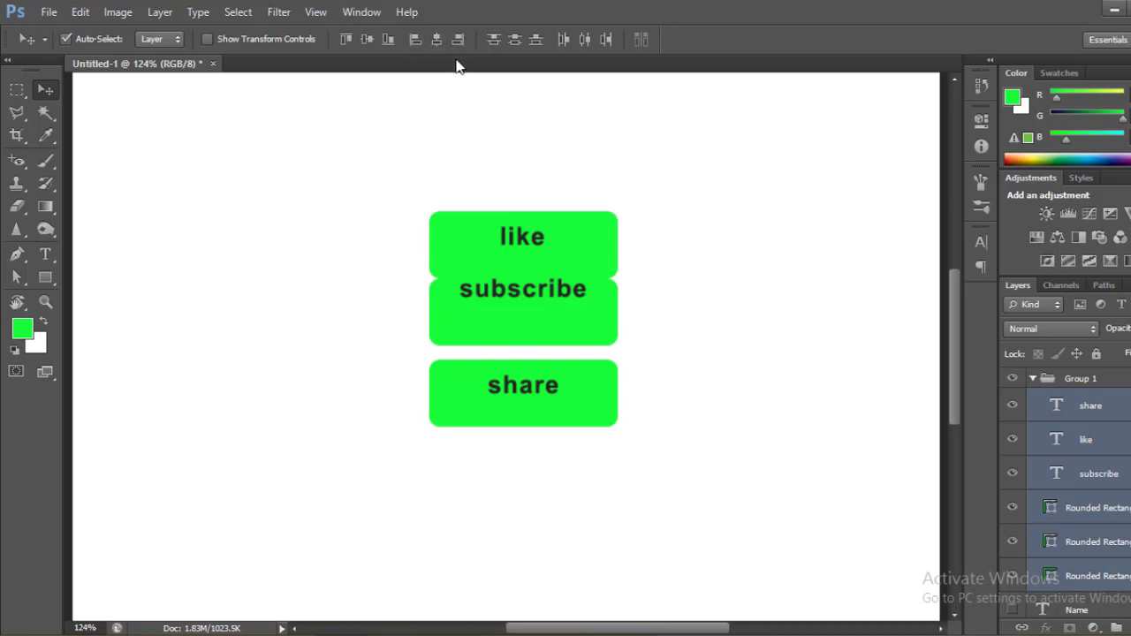
pyautogui.hotkey('ctrl', 'z')
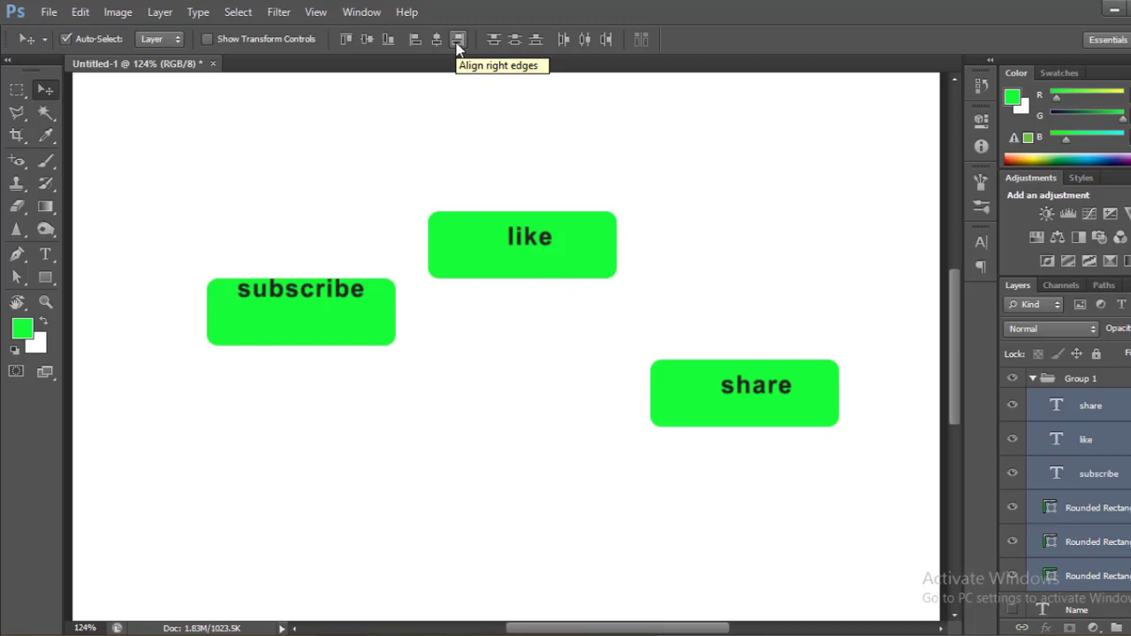
pyautogui.click(458, 40)
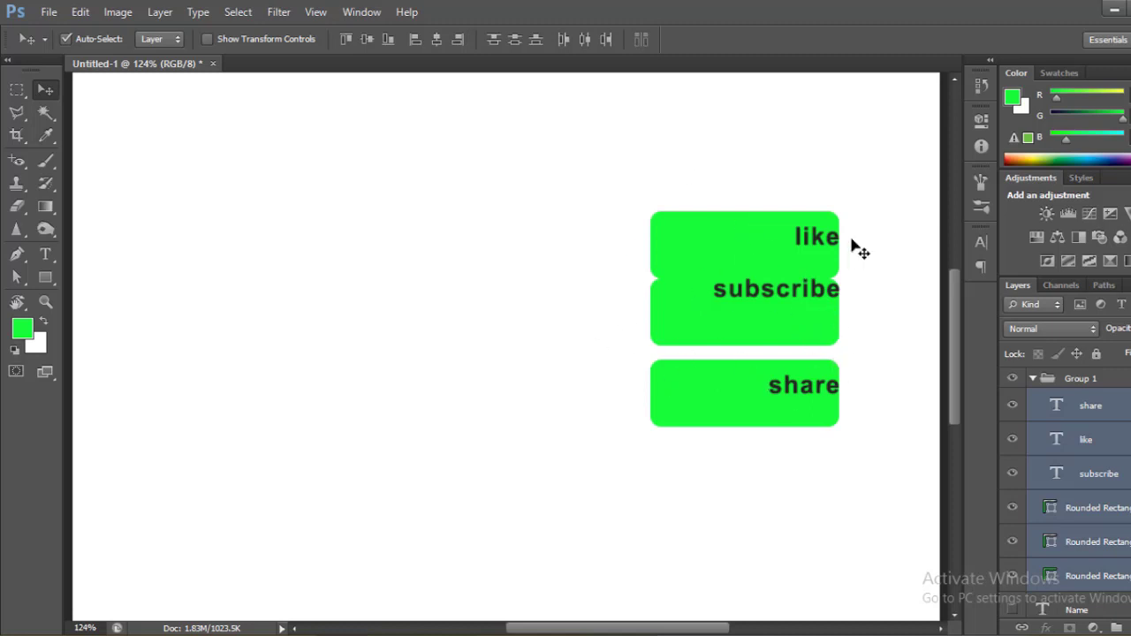
pyautogui.hotkey('ctrl', 'z')
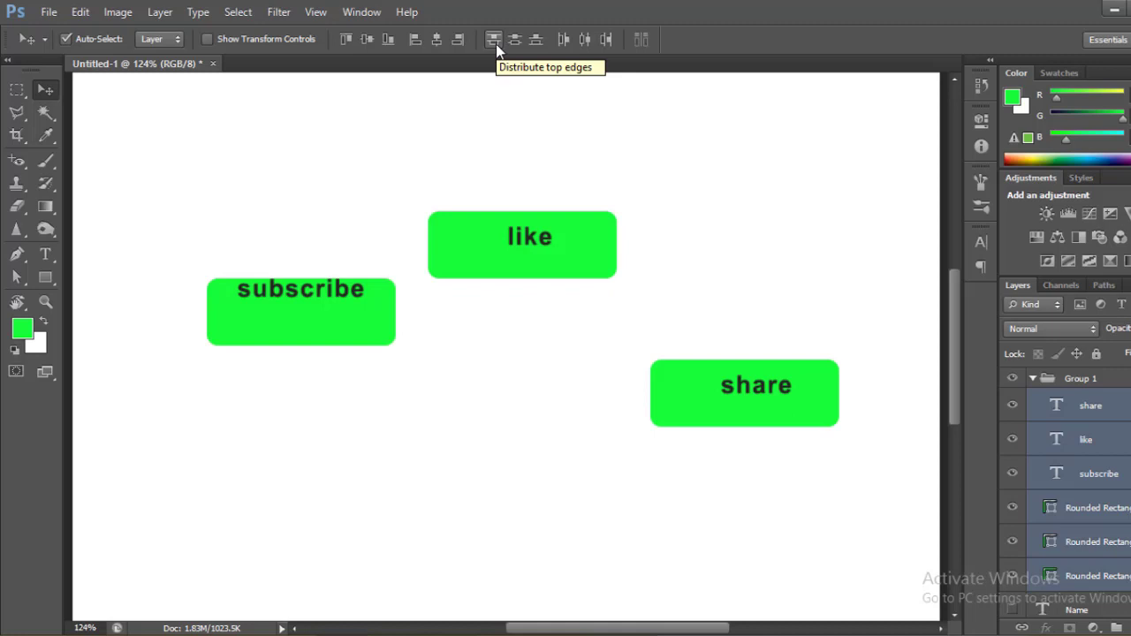
# - Try distributing the boxes by top edges, undo it, then distribute them by vertical centres
pyautogui.click(496, 44)
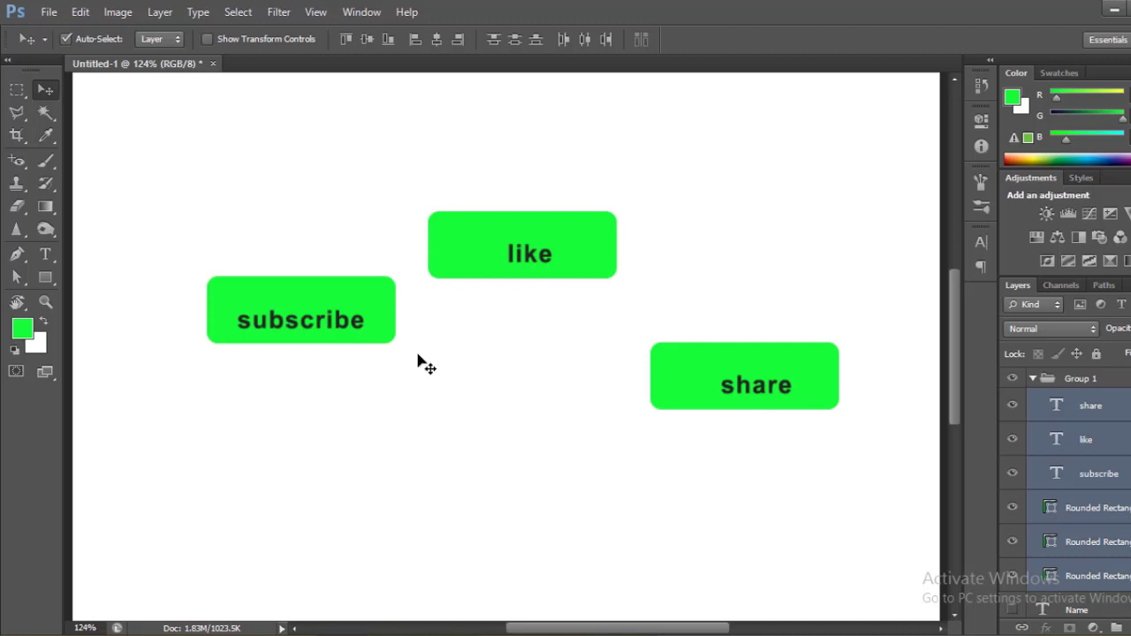
pyautogui.hotkey('ctrl', 'alt', 'z')
pyautogui.hotkey('ctrl', 'alt', 'z')
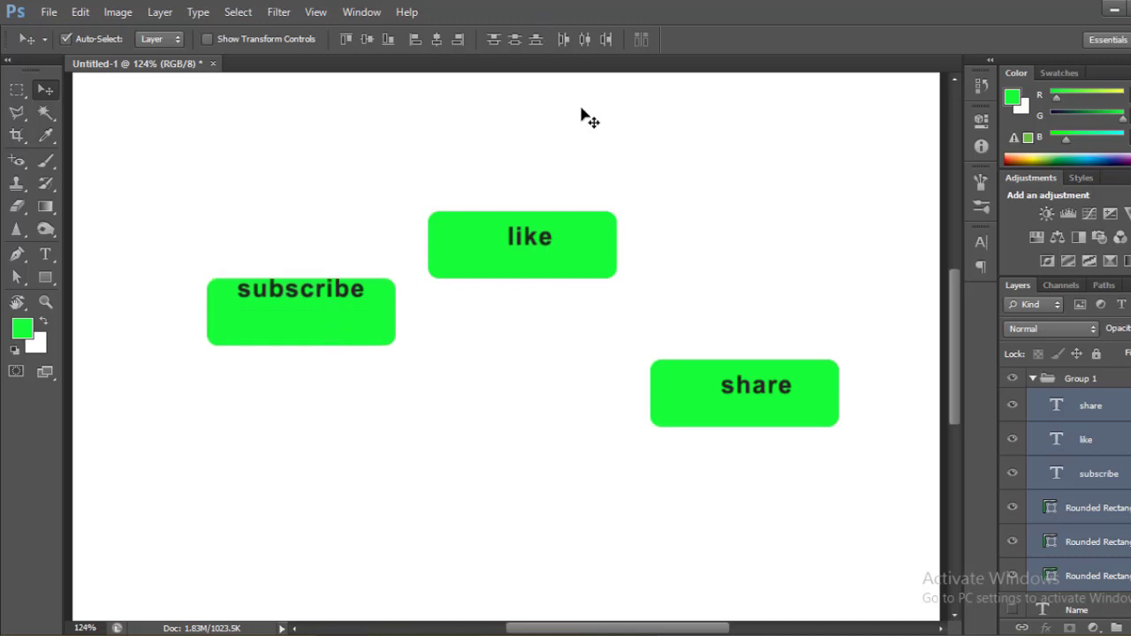
pyautogui.click(515, 41)
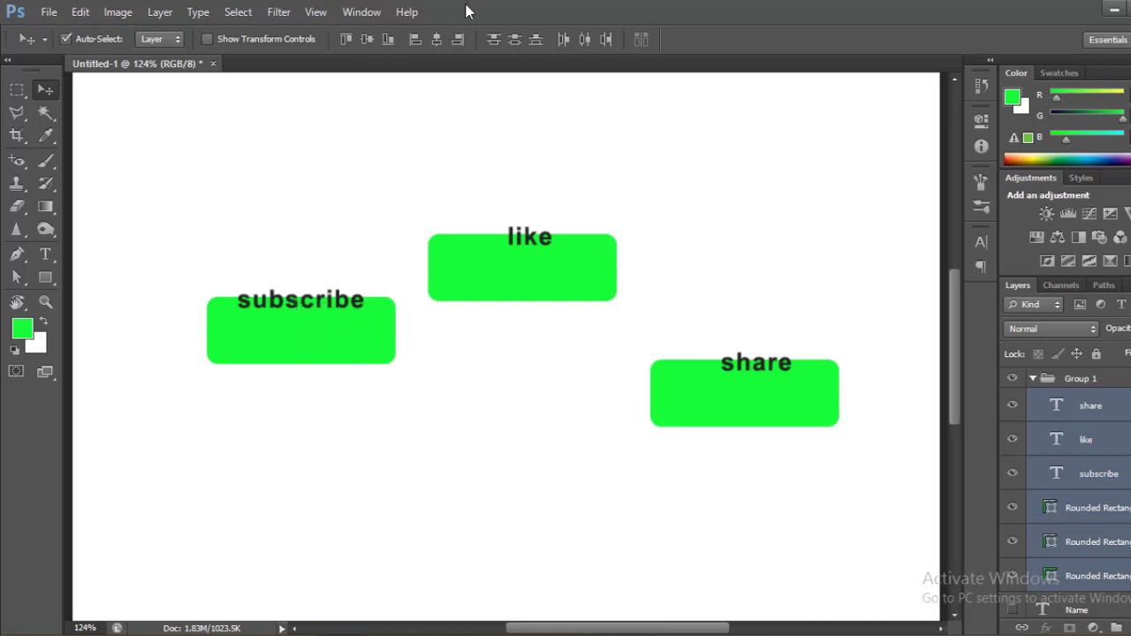
# - Try bottom, left, horizontal-centre and right-edge distribution, undoing each to keep the original layout
pyautogui.click(514, 40)
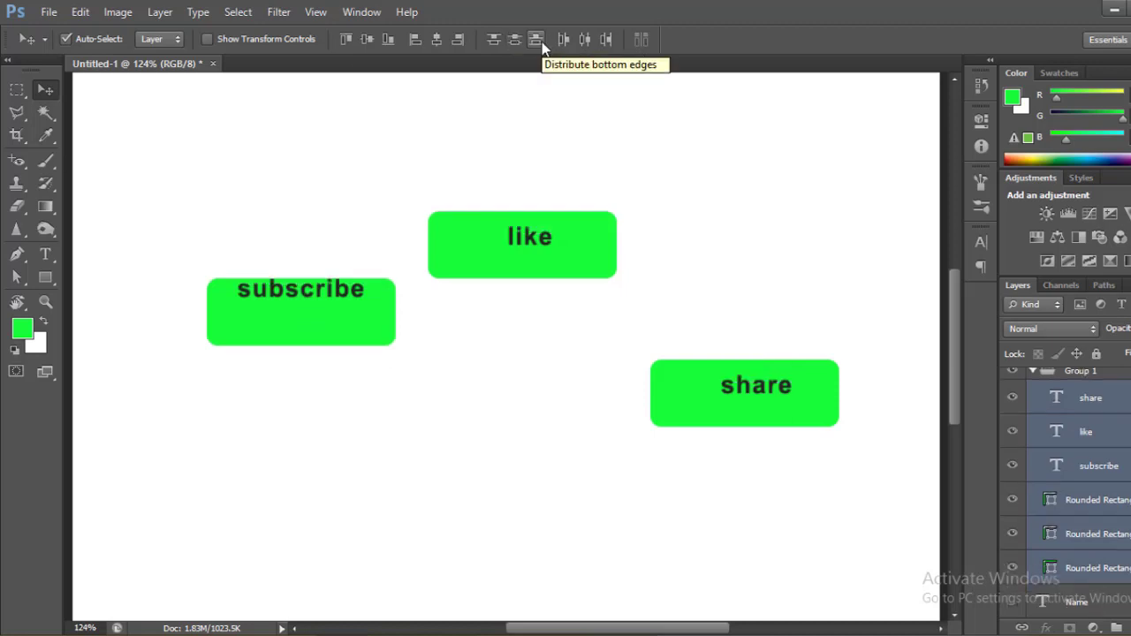
pyautogui.click(535, 39)
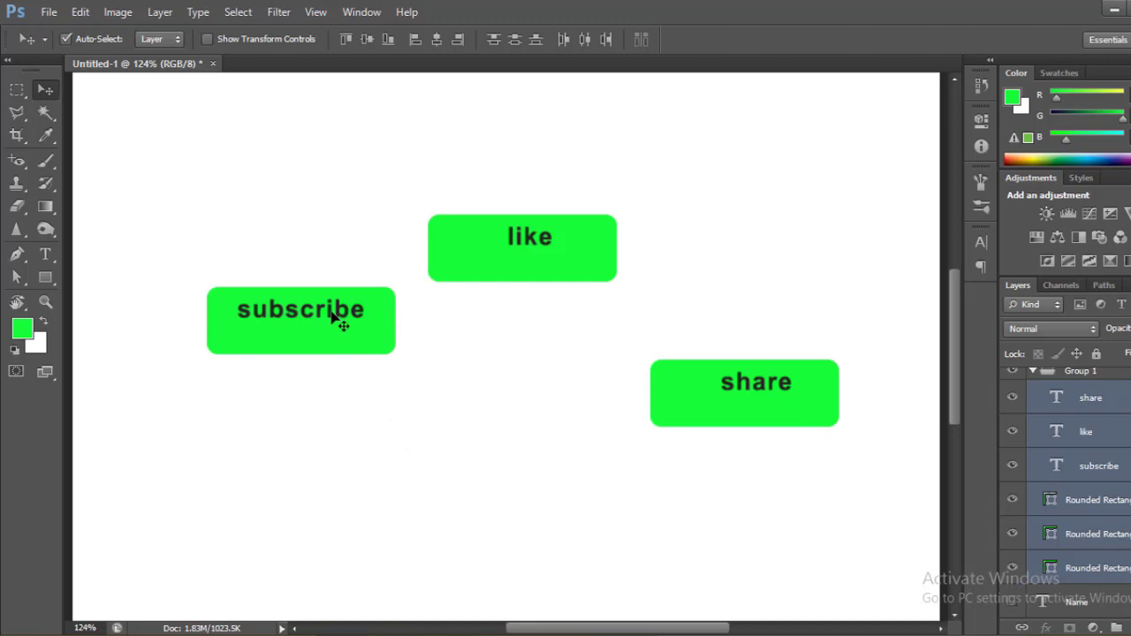
pyautogui.click(563, 41)
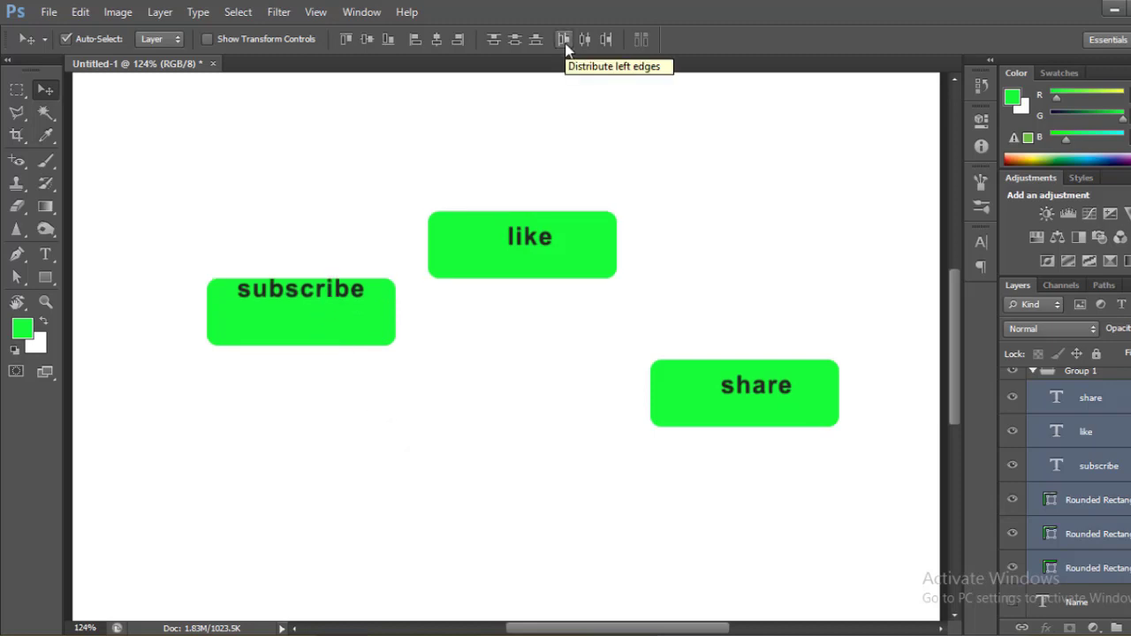
pyautogui.click(564, 41)
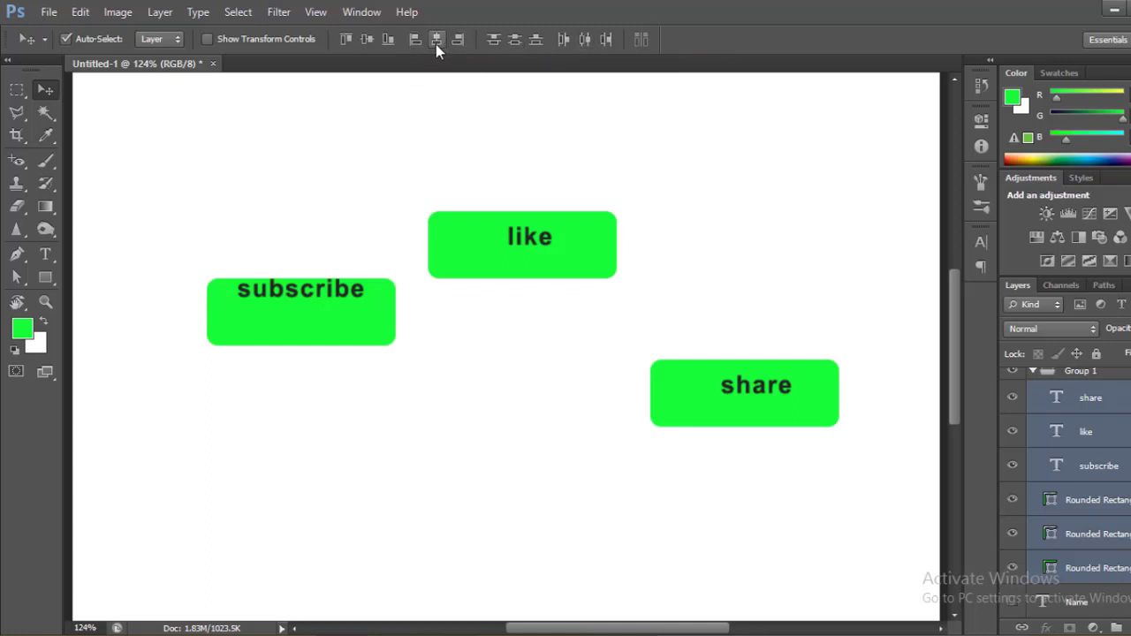
pyautogui.click(584, 39)
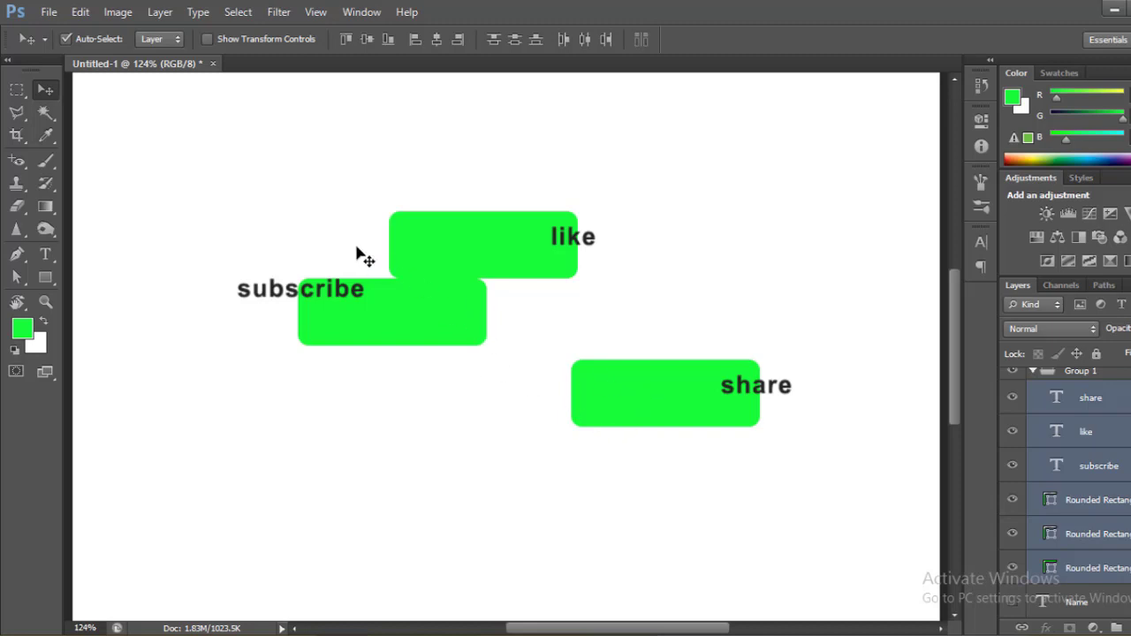
pyautogui.hotkey('ctrl', 'z')
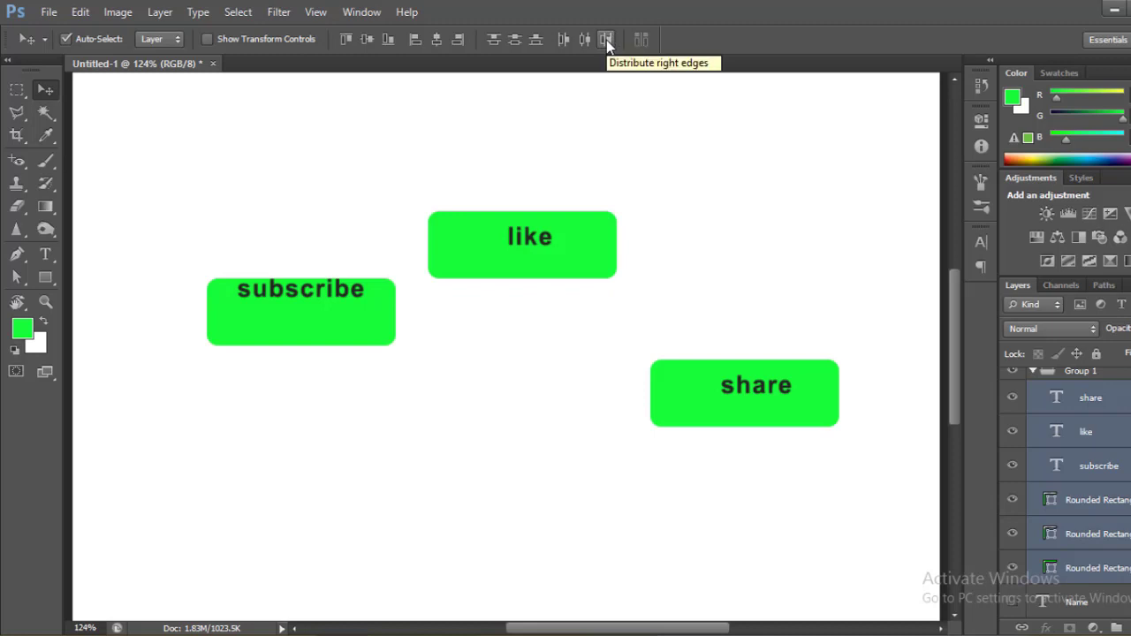
pyautogui.click(606, 40)
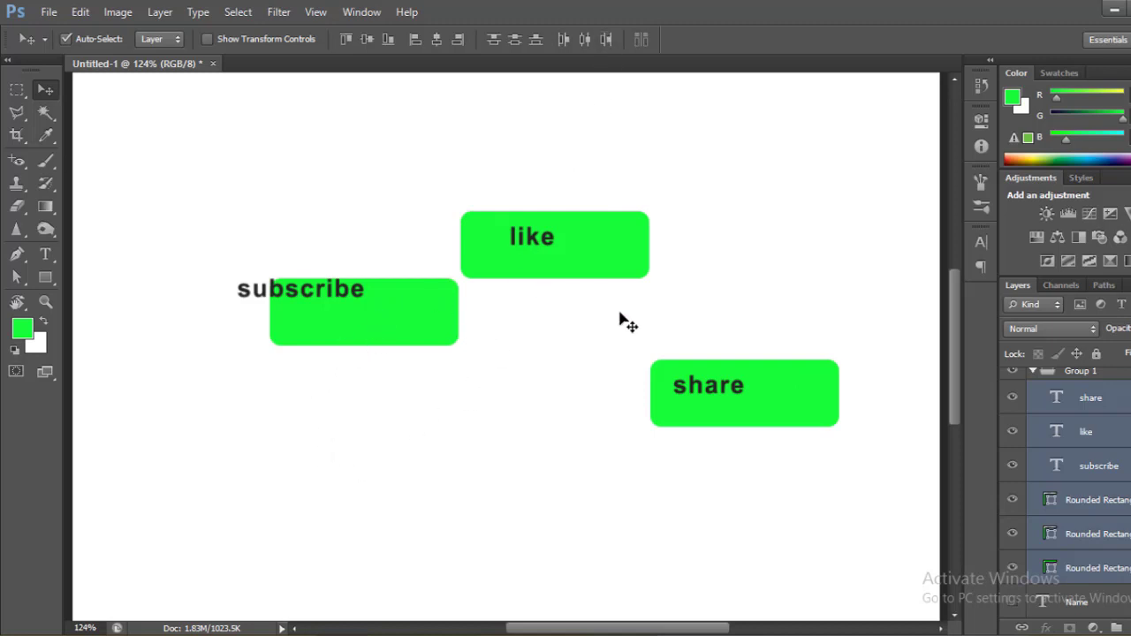
pyautogui.hotkey('ctrl', 'z')
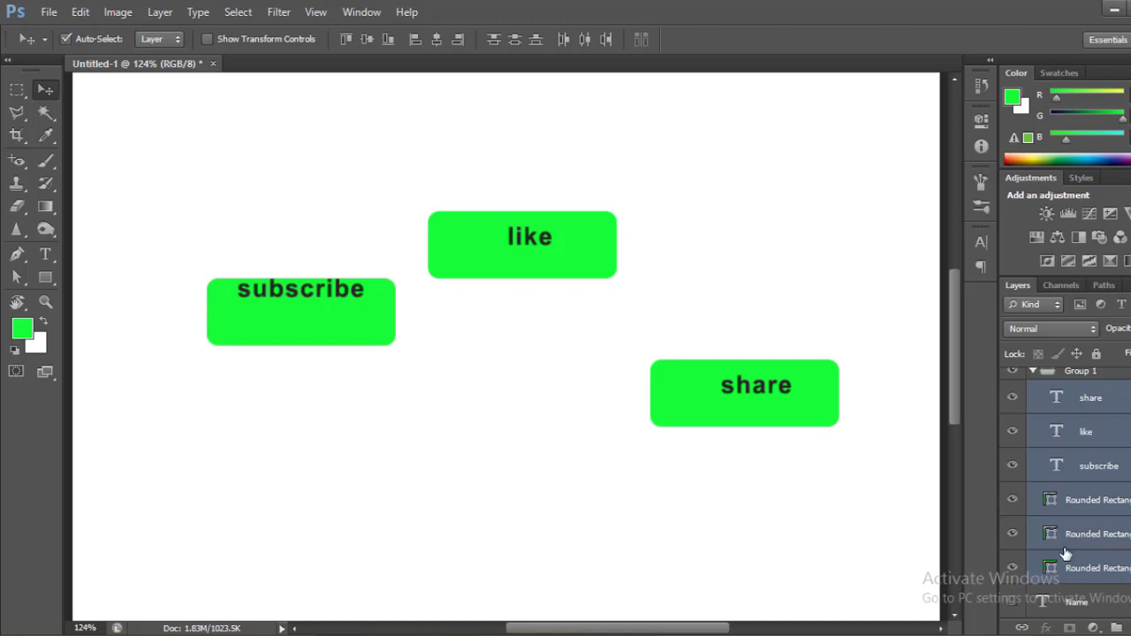
# - Line the three buttons up in one row and vertically centre each label inside its button
pyautogui.click(366, 40)
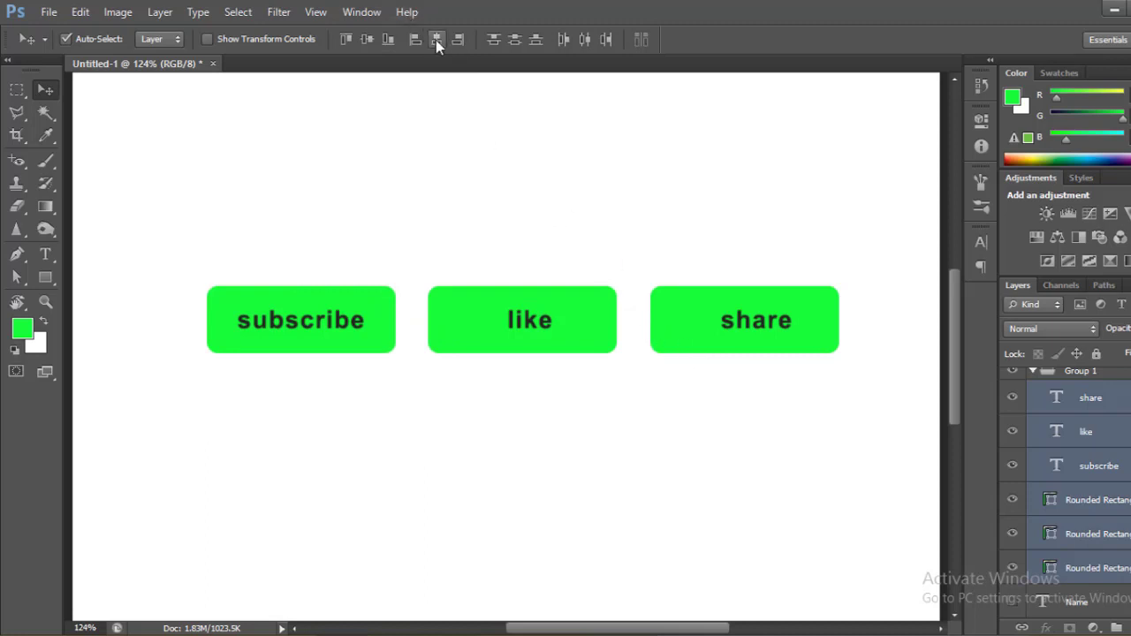
pyautogui.click(440, 124)
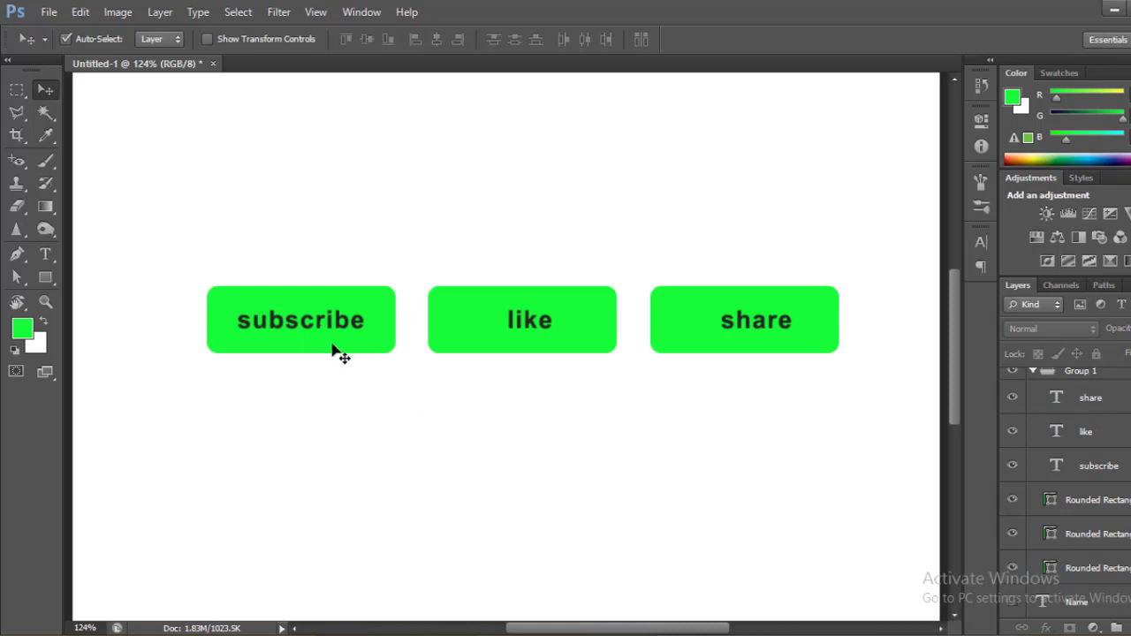
pyautogui.click(1119, 571)
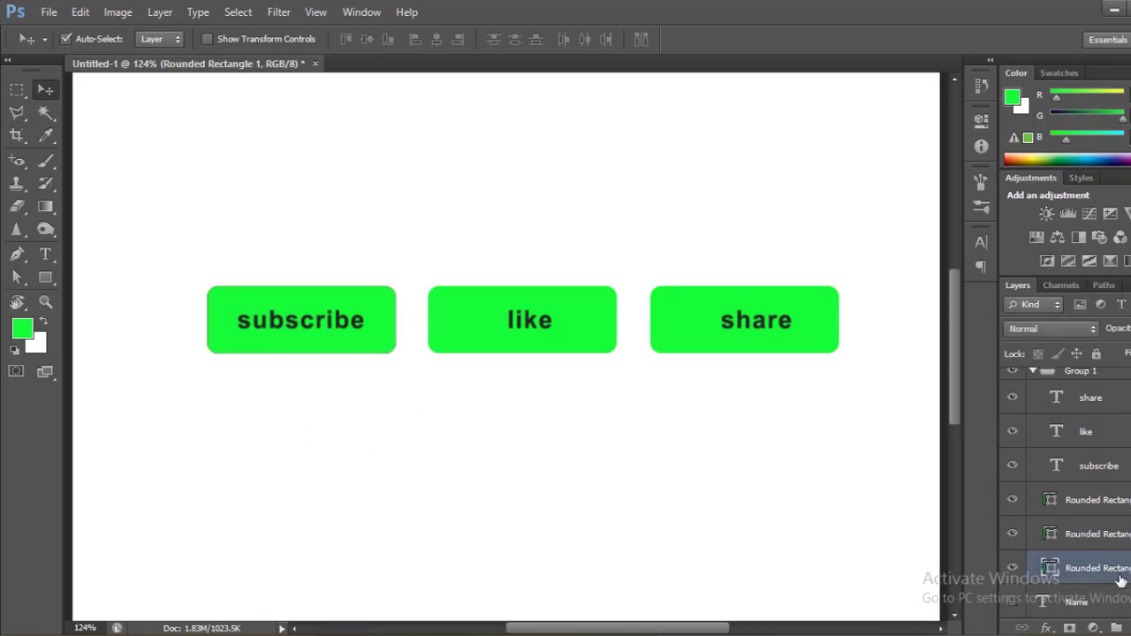
pyautogui.keyDown('ctrl'); pyautogui.click(1112, 466); pyautogui.keyUp('ctrl')
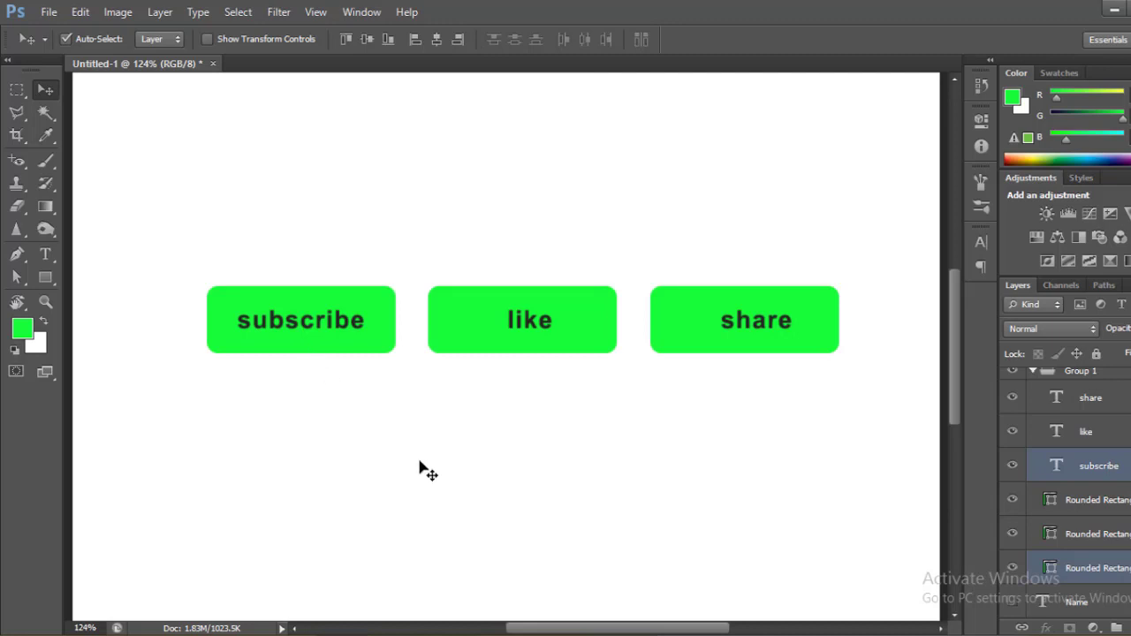
pyautogui.hotkey('alt', 'ctrl', 'a')
pyautogui.click(371, 40)
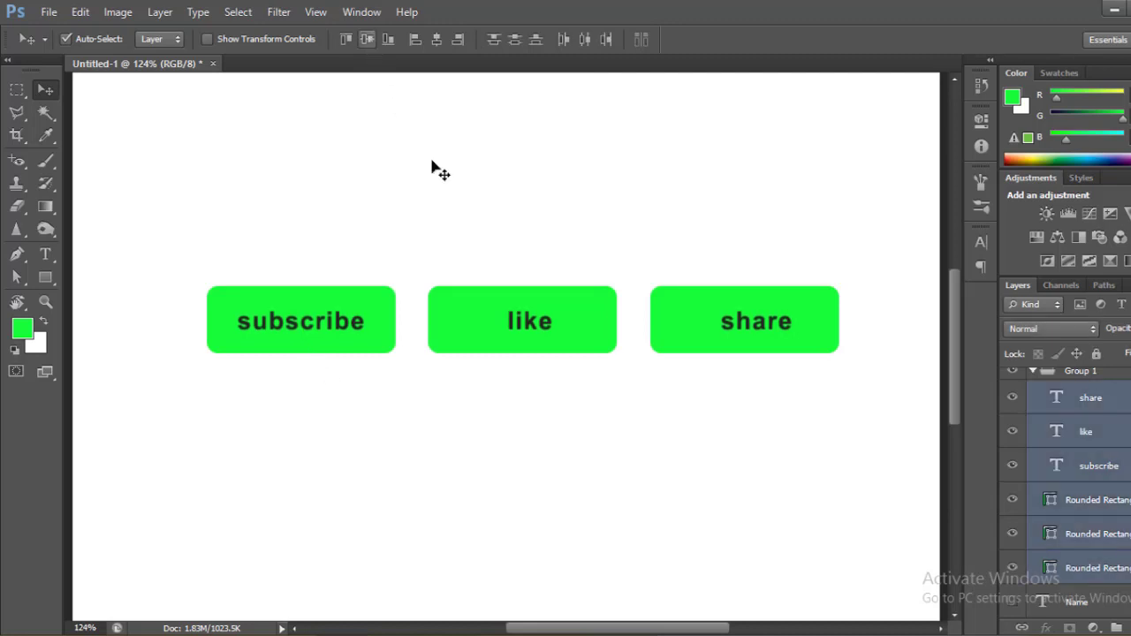
# - Reselect the subscribe button's rectangle together with its subscribe label
pyautogui.click(755, 407)
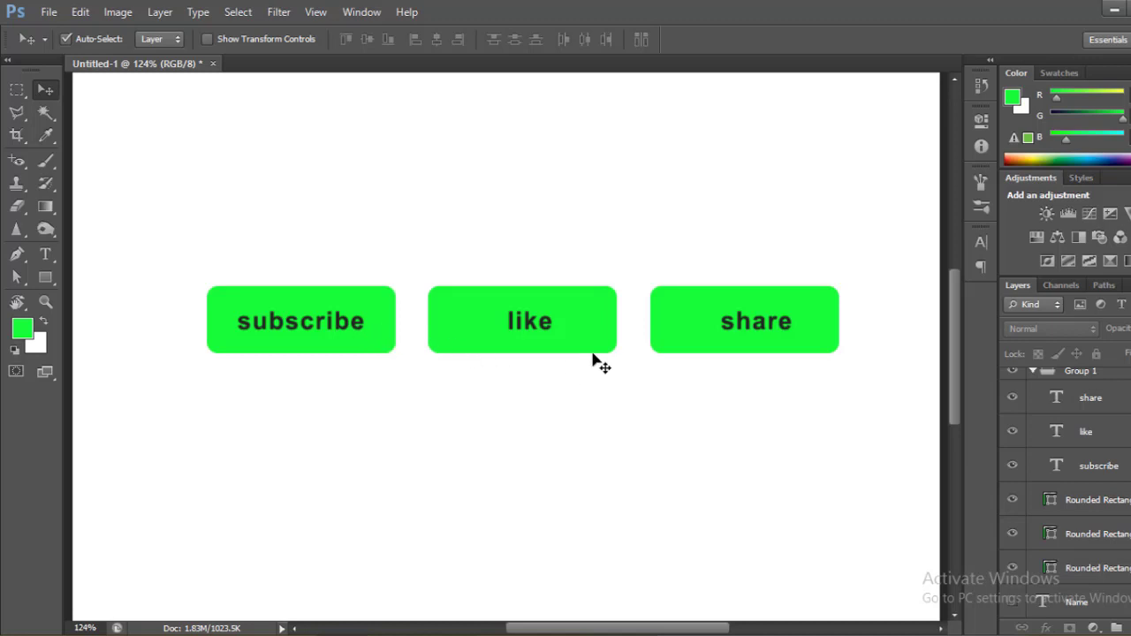
pyautogui.click(1095, 569)
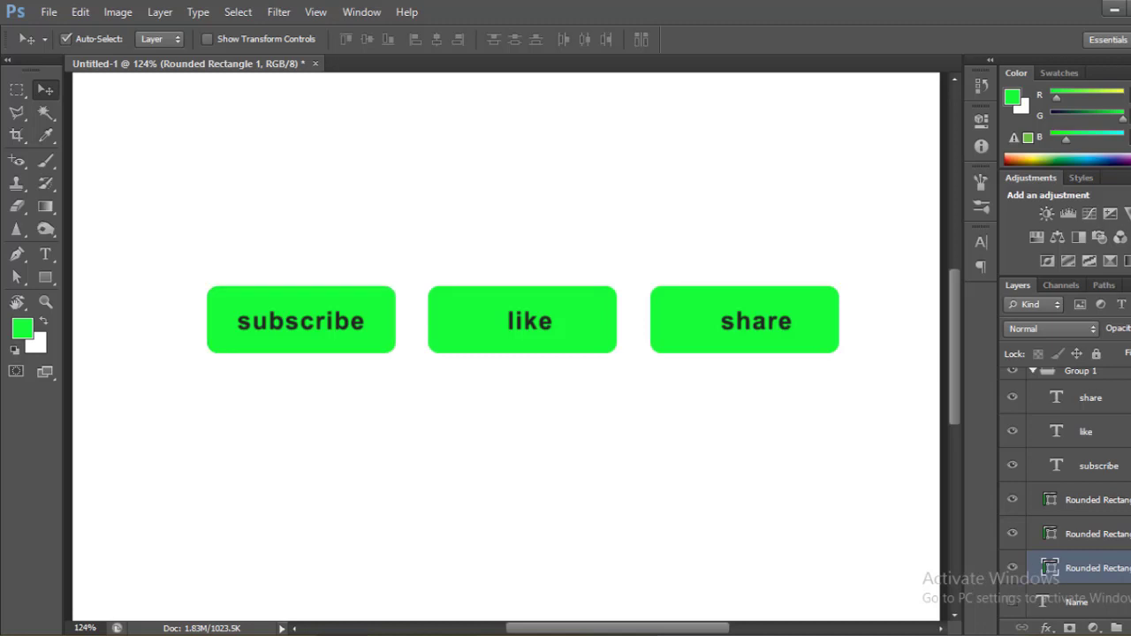
pyautogui.keyDown('ctrl'); pyautogui.click(1098, 466); pyautogui.keyUp('ctrl')
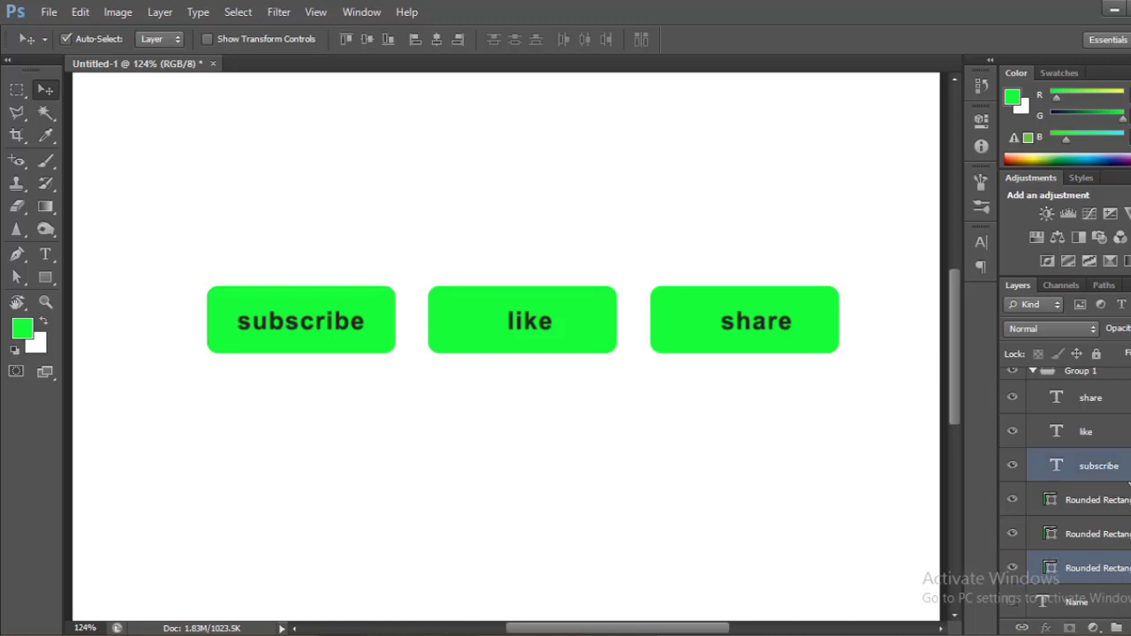
pyautogui.click(359, 41)
pyautogui.click(433, 41)
# - Align the horizontal centres of the middle Rounded Rectangle and the like text layer
pyautogui.click(377, 439)
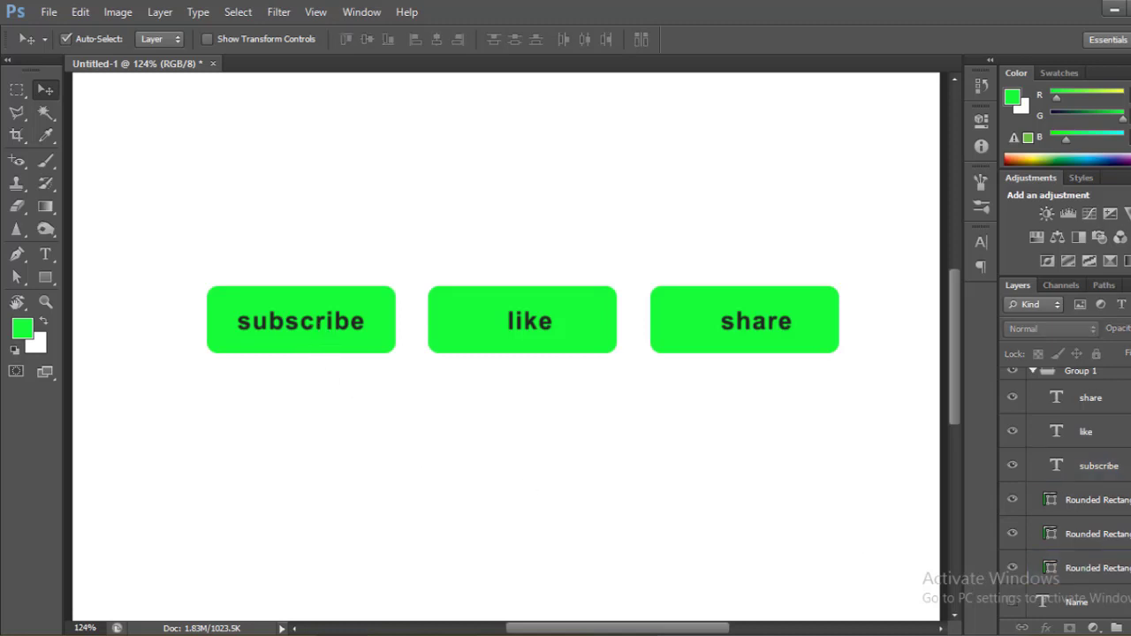
pyautogui.click(1109, 533)
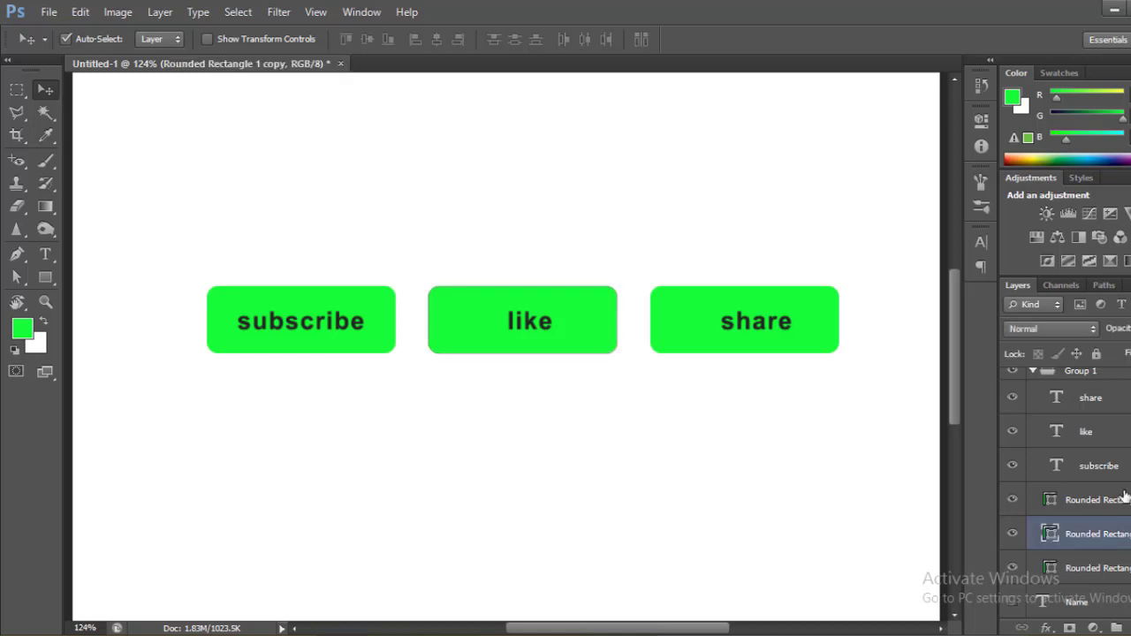
pyautogui.keyDown('ctrl'); pyautogui.click(1102, 433); pyautogui.keyUp('ctrl')
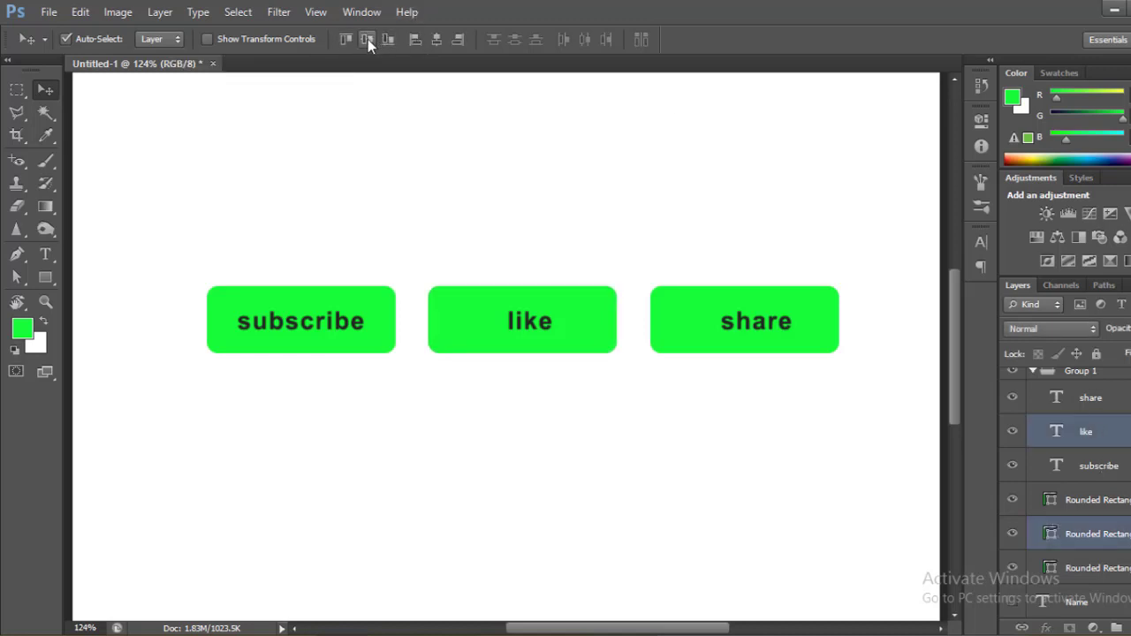
pyautogui.click(435, 39)
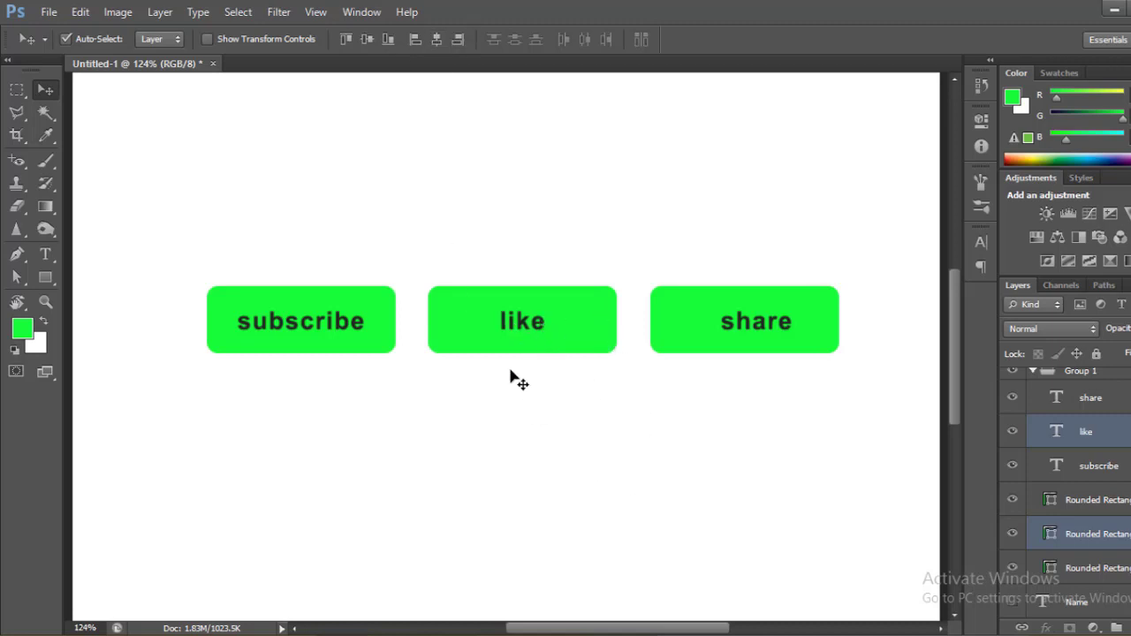
# - Align the horizontal centres of the top Rounded Rectangle and the share text layer
pyautogui.click(621, 398)
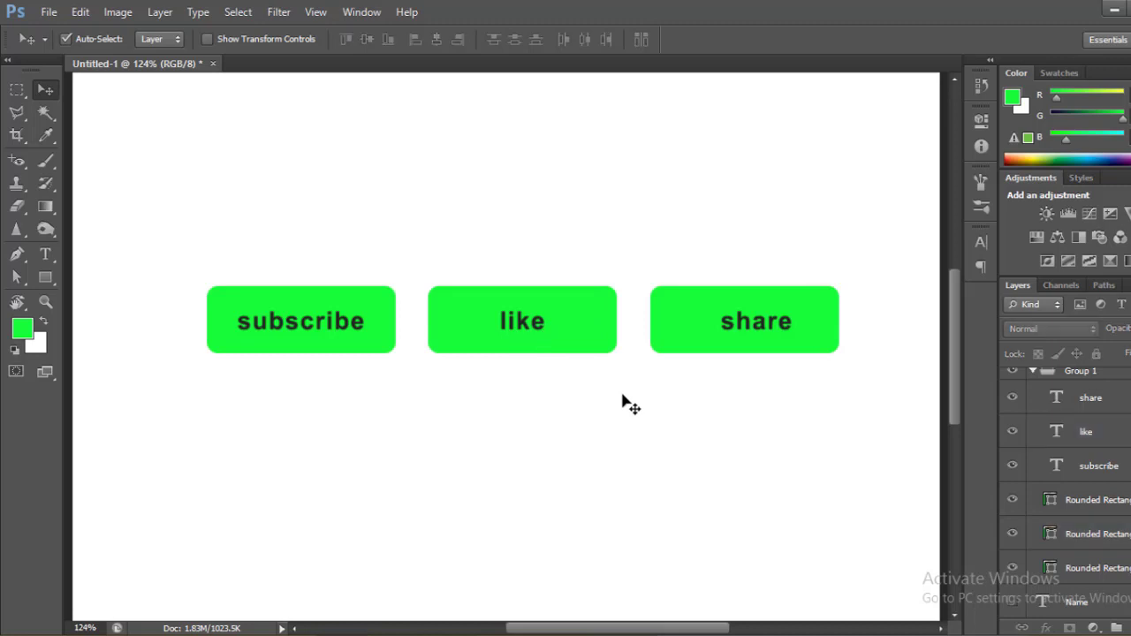
pyautogui.click(810, 351)
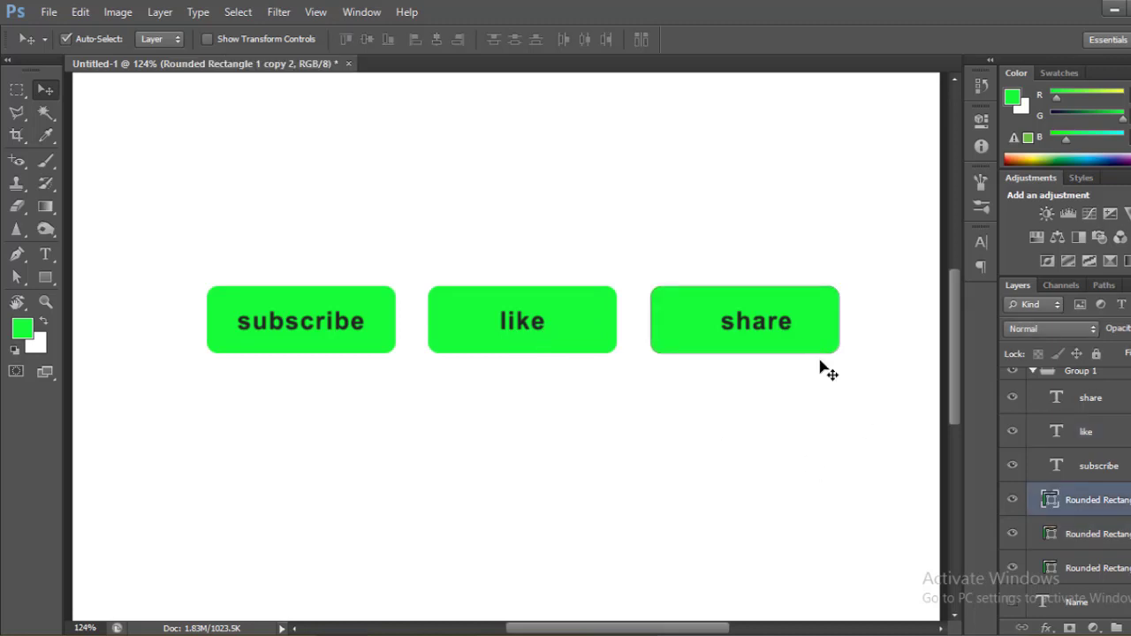
pyautogui.keyDown('ctrl'); pyautogui.click(1091, 397); pyautogui.keyUp('ctrl')
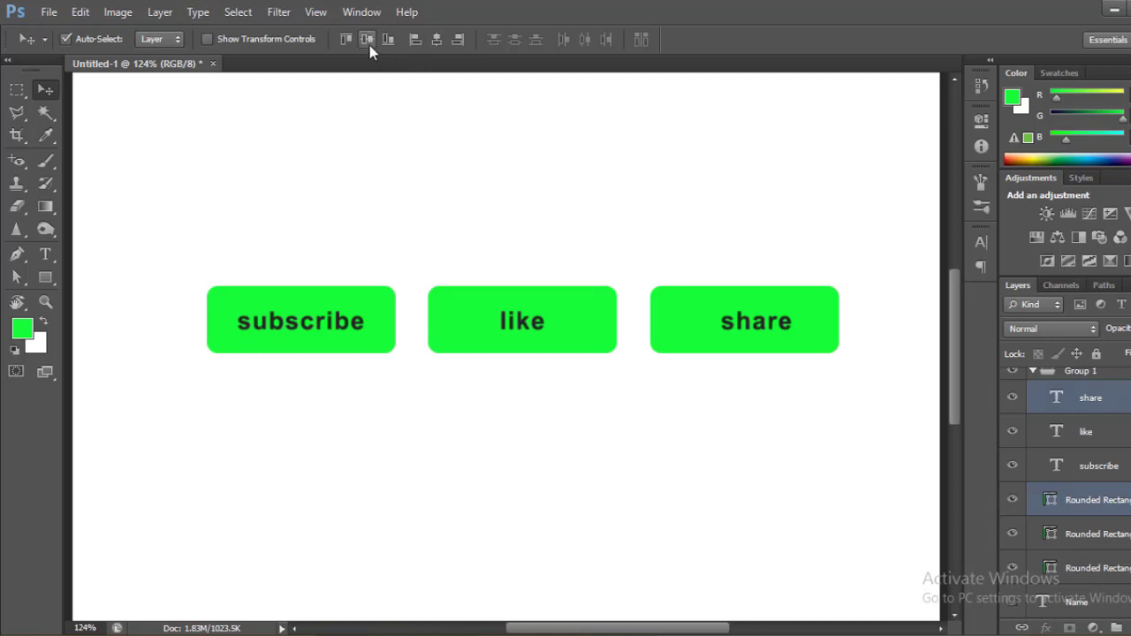
pyautogui.click(432, 47)
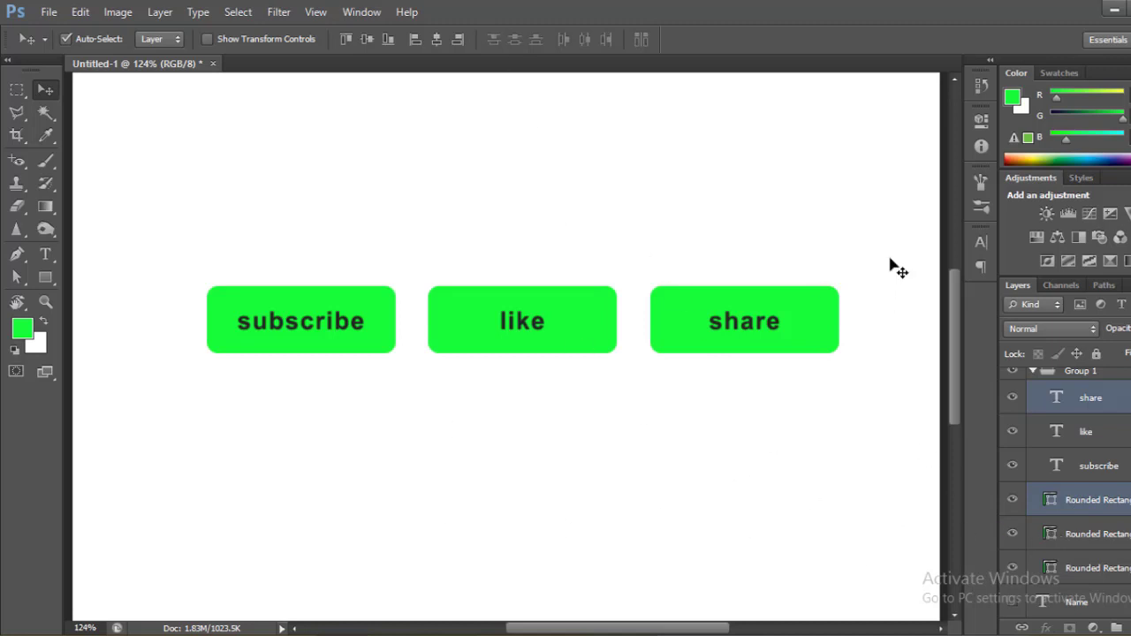
# - Marquee-select the three buttons and drag the row up into the page's upper part
pyautogui.moveTo(870, 254); pyautogui.dragTo(203, 425)
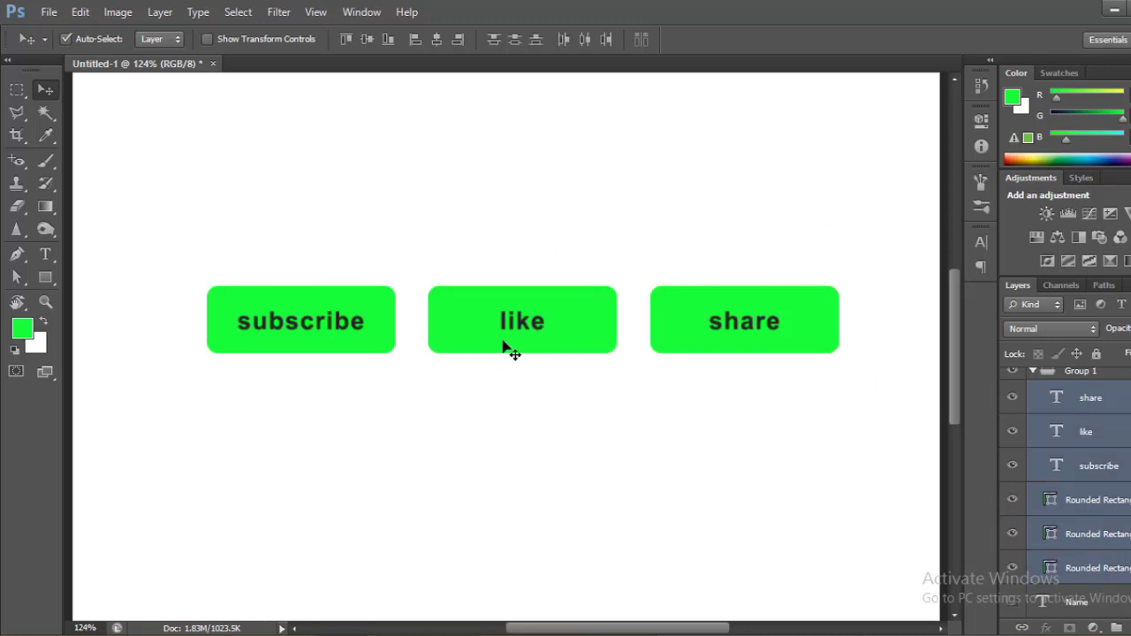
pyautogui.moveTo(504, 348); pyautogui.dragTo(499, 270)
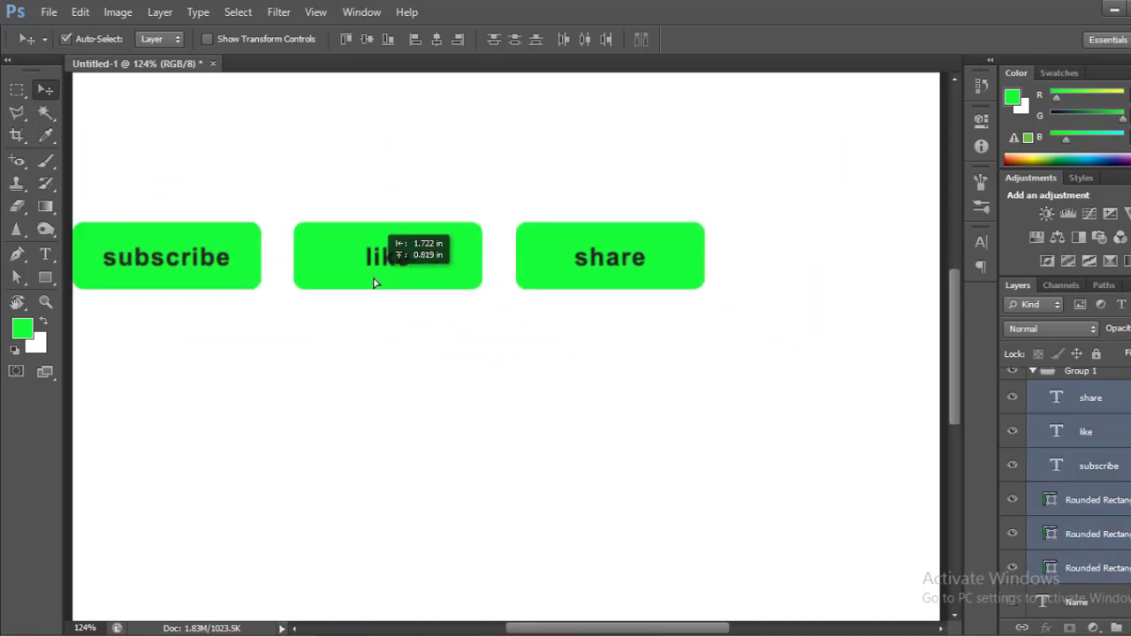
pyautogui.moveTo(477, 329); pyautogui.dragTo(519, 217)
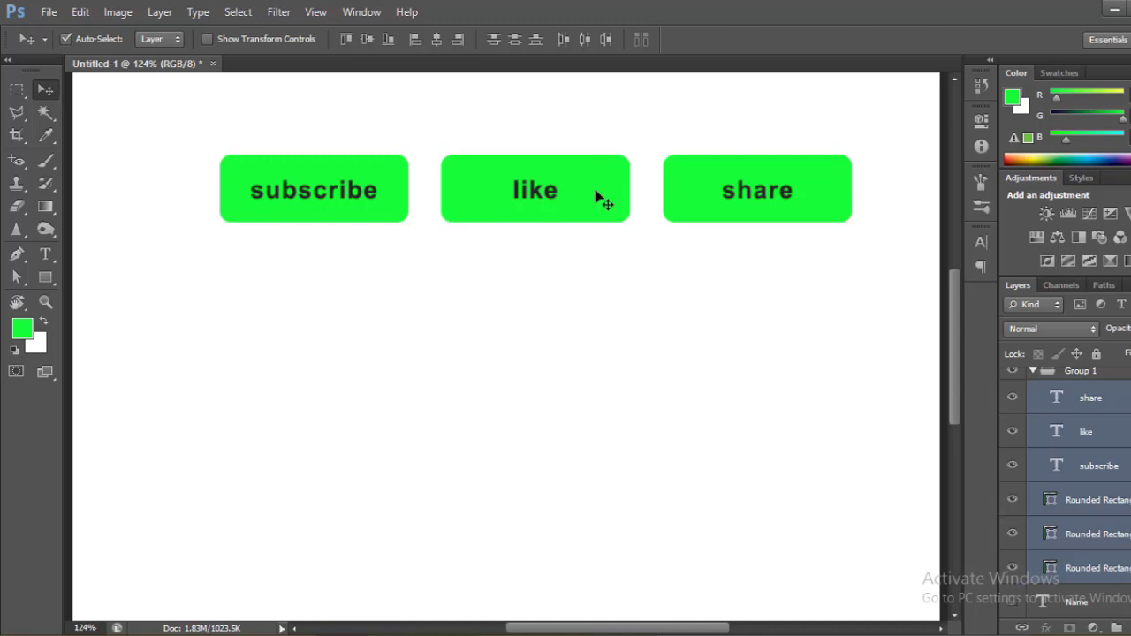
pyautogui.moveTo(590, 207)
pyautogui.mouseDown()
pyautogui.moveTo(519, 245)
pyautogui.moveTo(522, 227)
pyautogui.mouseUp()
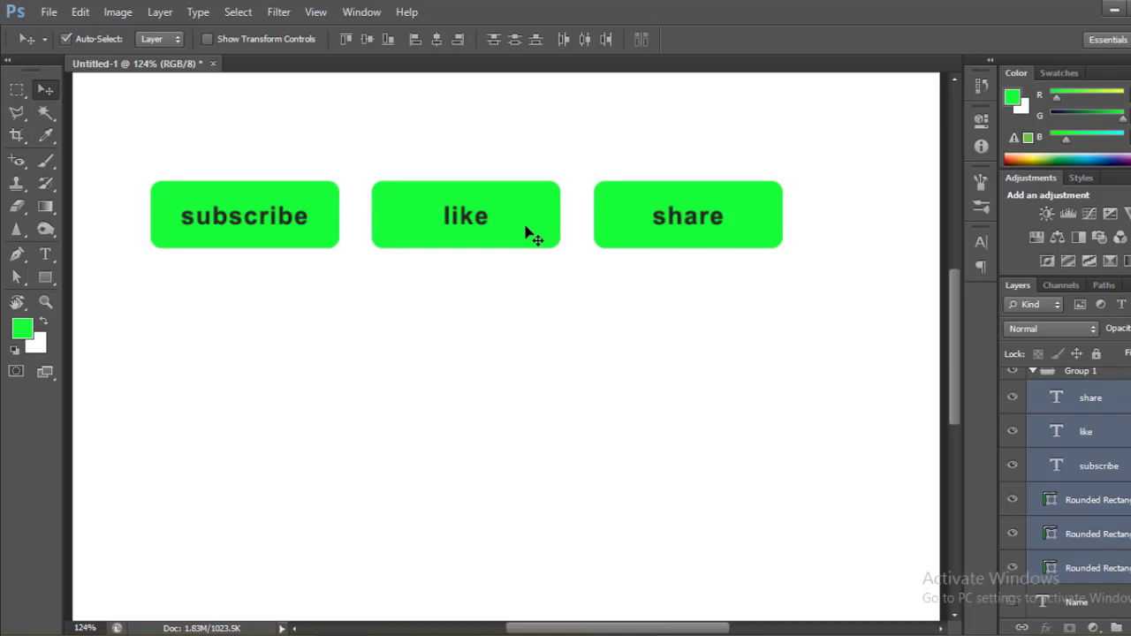
pyautogui.moveTo(525, 230); pyautogui.dragTo(553, 280)
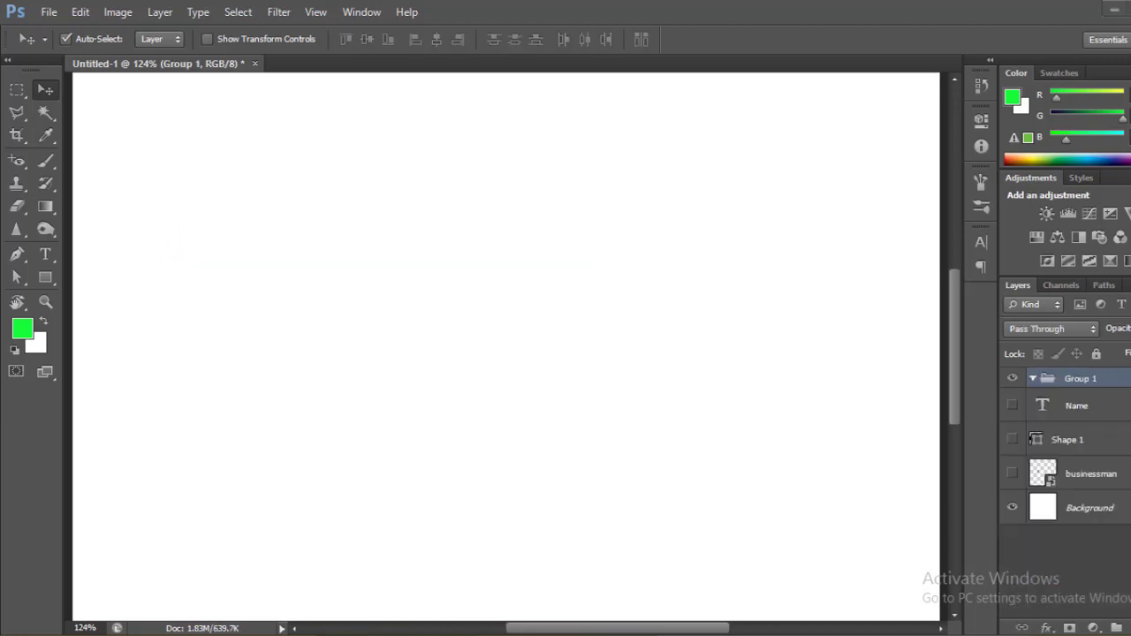
# - Bring up the Signup.png mockup in Windows Photo Viewer from the taskbar
pyautogui.click(396, 552)
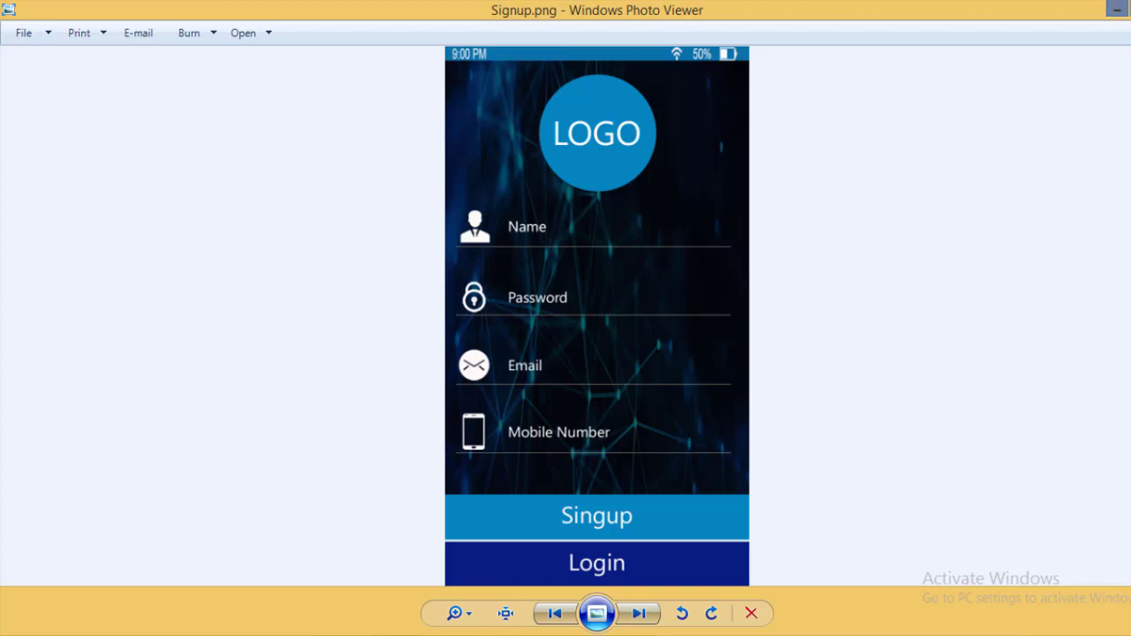
pyautogui.click(1115, 9)
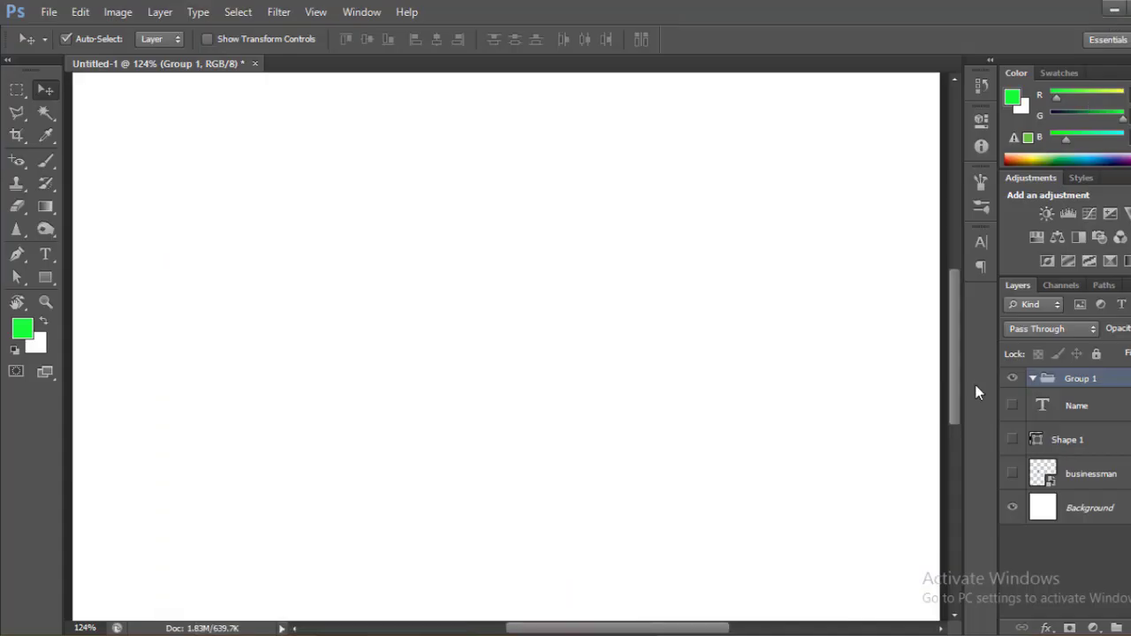
pyautogui.moveTo(1012, 406); pyautogui.dragTo(1012, 473)
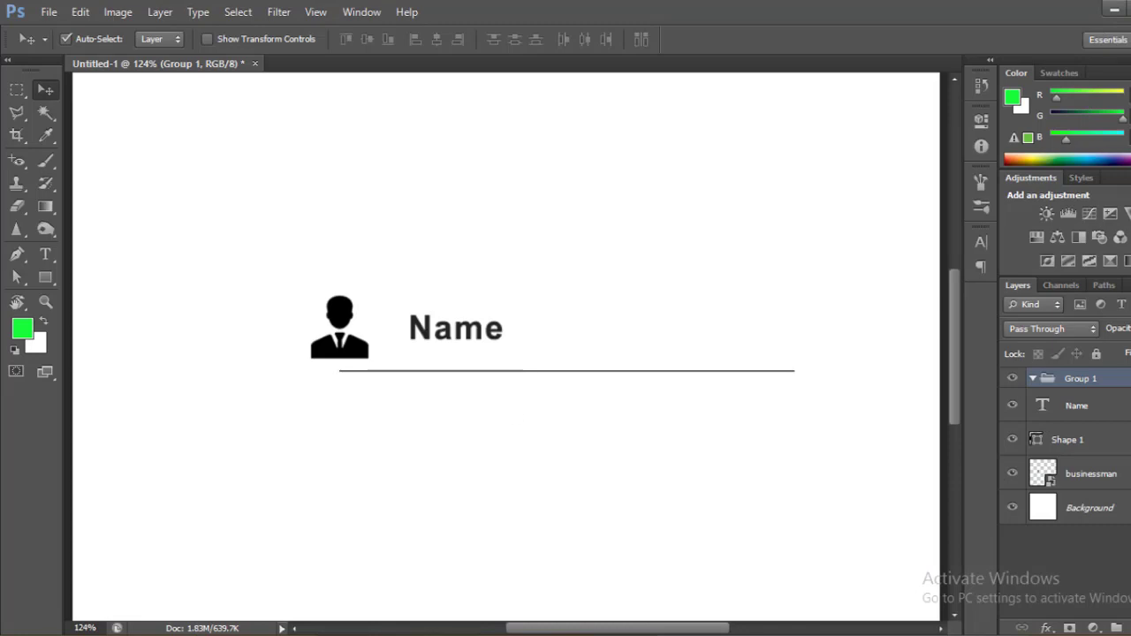
pyautogui.hotkey('alt', 'Tab')
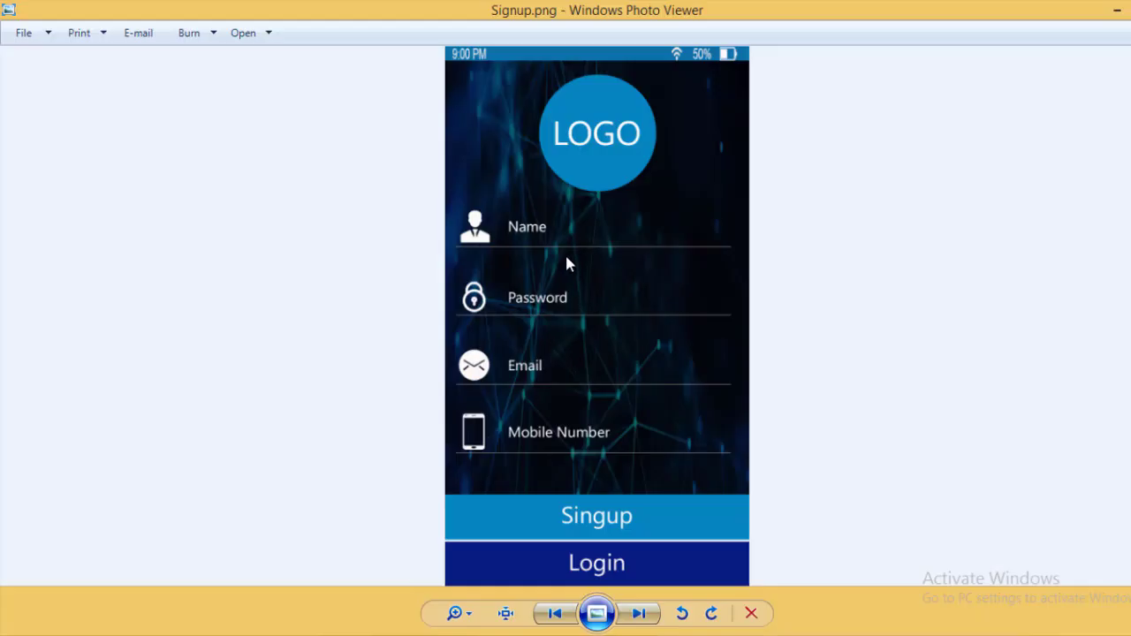
pyautogui.click(1116, 10)
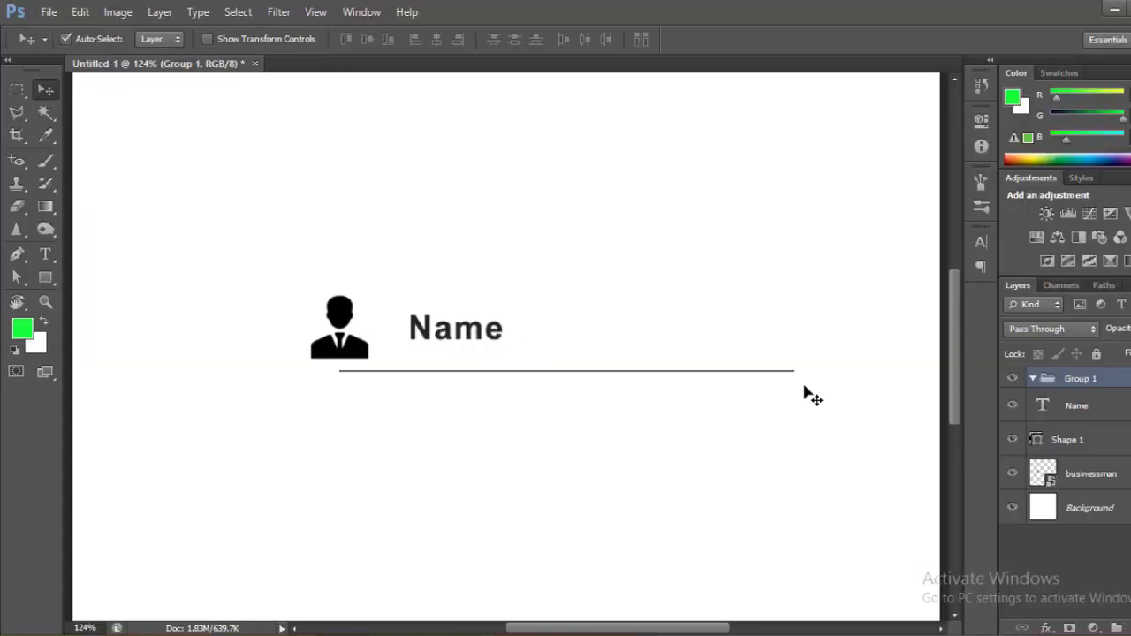
# - Select the Shape 1 underline and businessman layers and align their left edges
pyautogui.click(1099, 451)
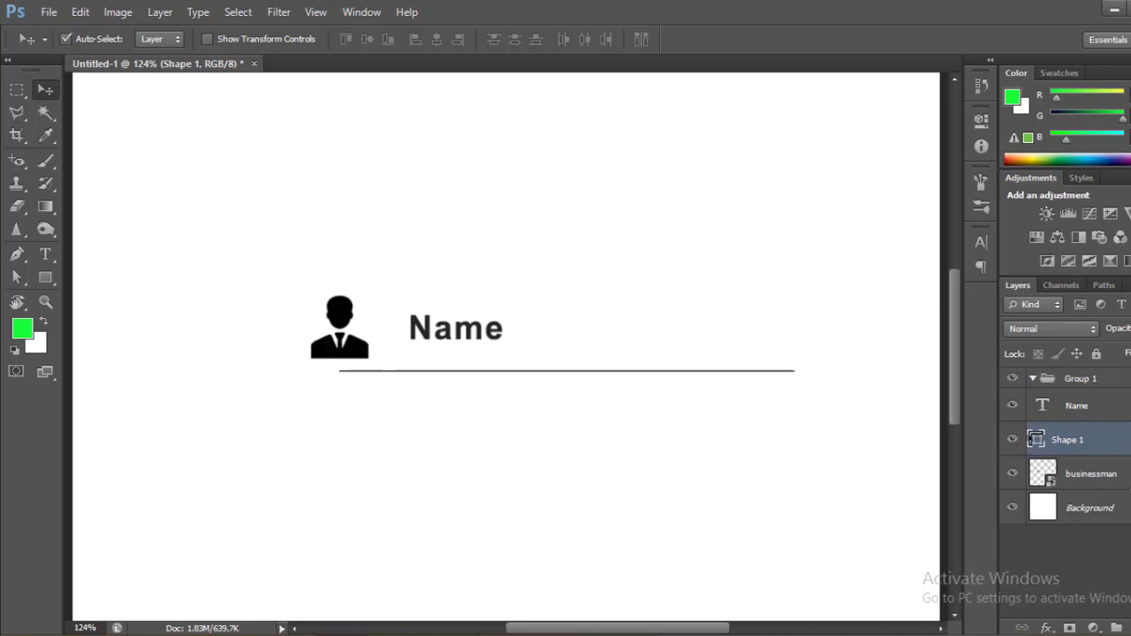
pyautogui.keyDown('ctrl'); pyautogui.click(1090, 473); pyautogui.keyUp('ctrl')
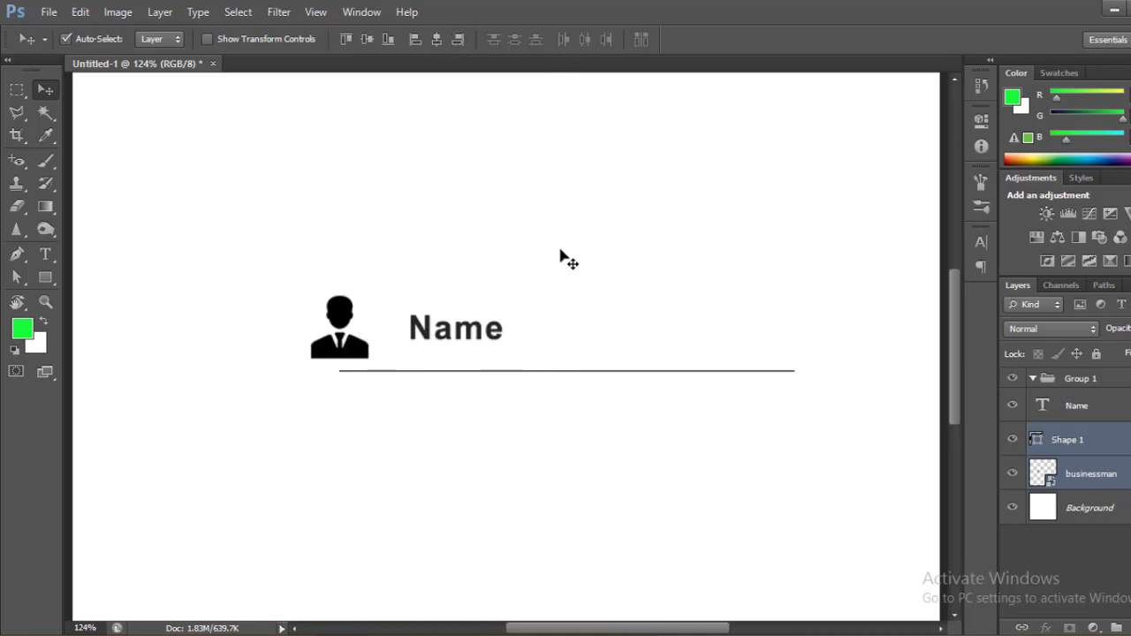
pyautogui.click(415, 40)
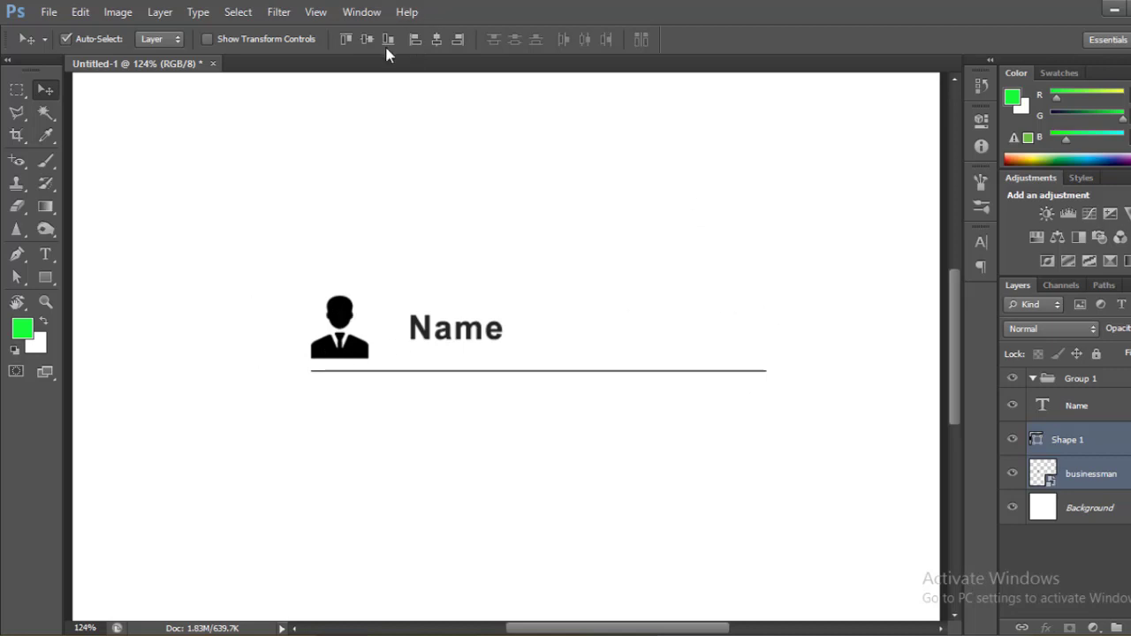
# - Try bottom and right-edge alignment, then restore left-edge alignment and select the businessman layer alone
pyautogui.click(449, 44)
pyautogui.click(450, 44)
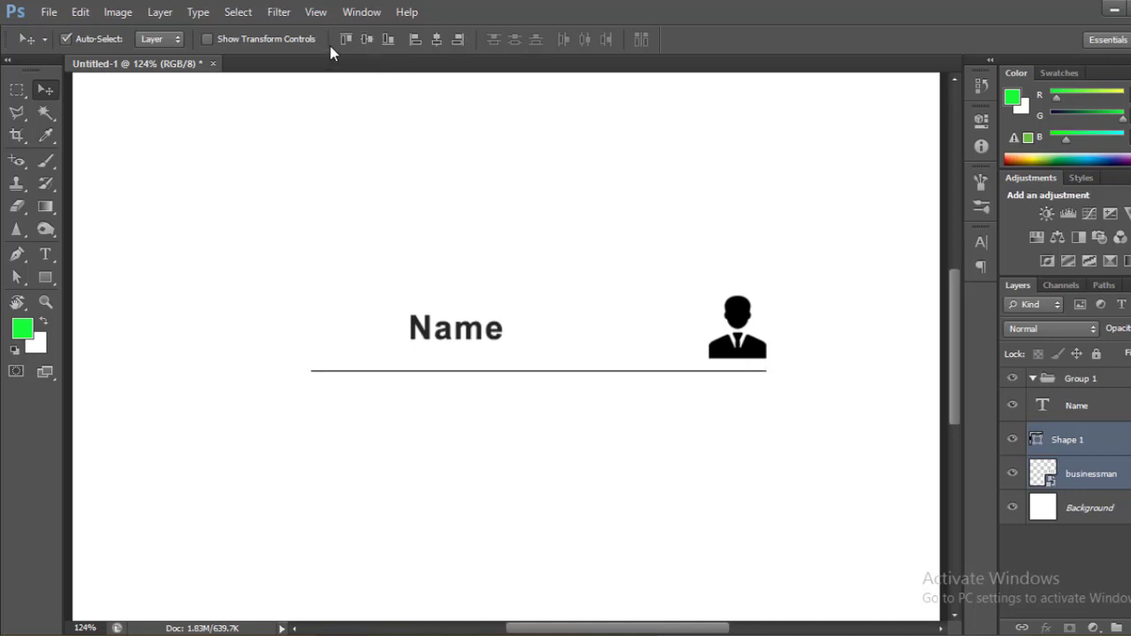
pyautogui.click(406, 43)
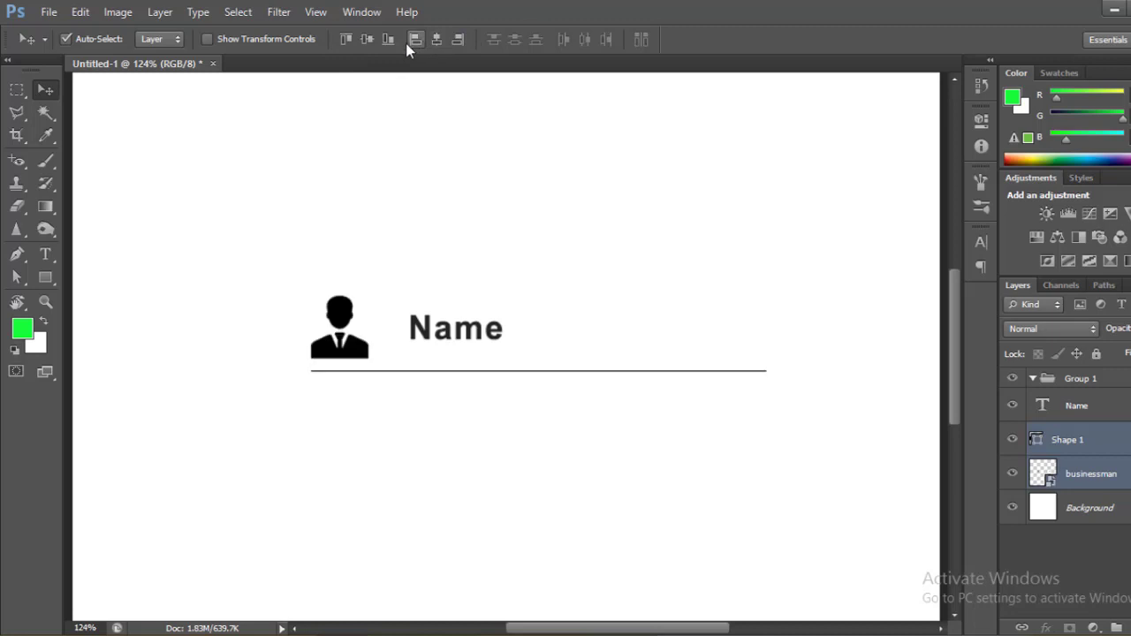
pyautogui.click(407, 50)
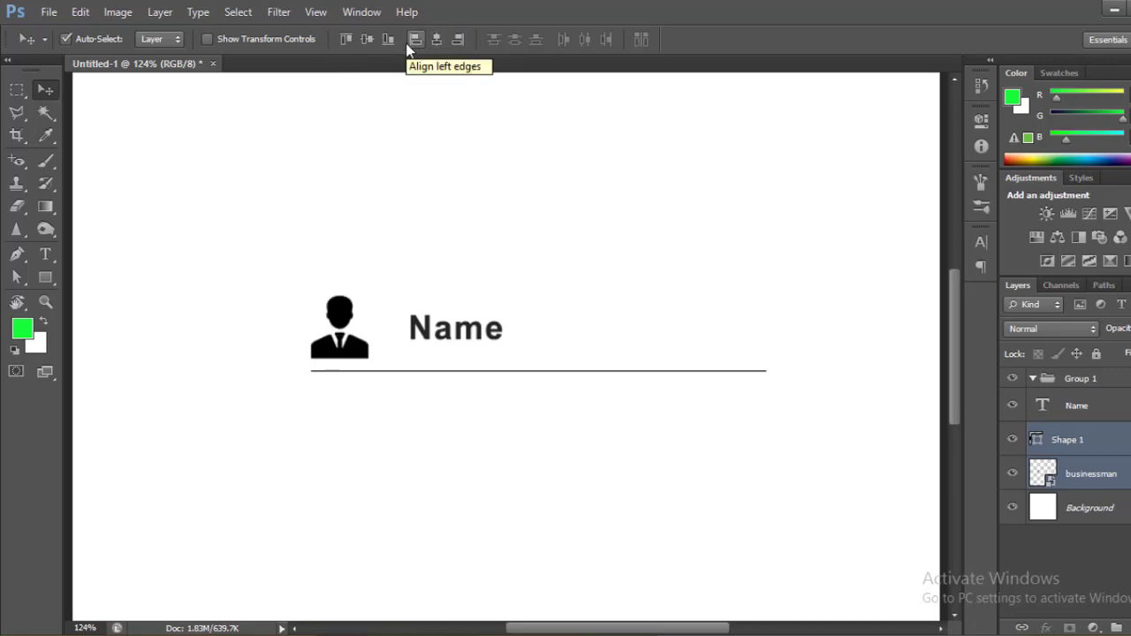
pyautogui.click(1097, 476)
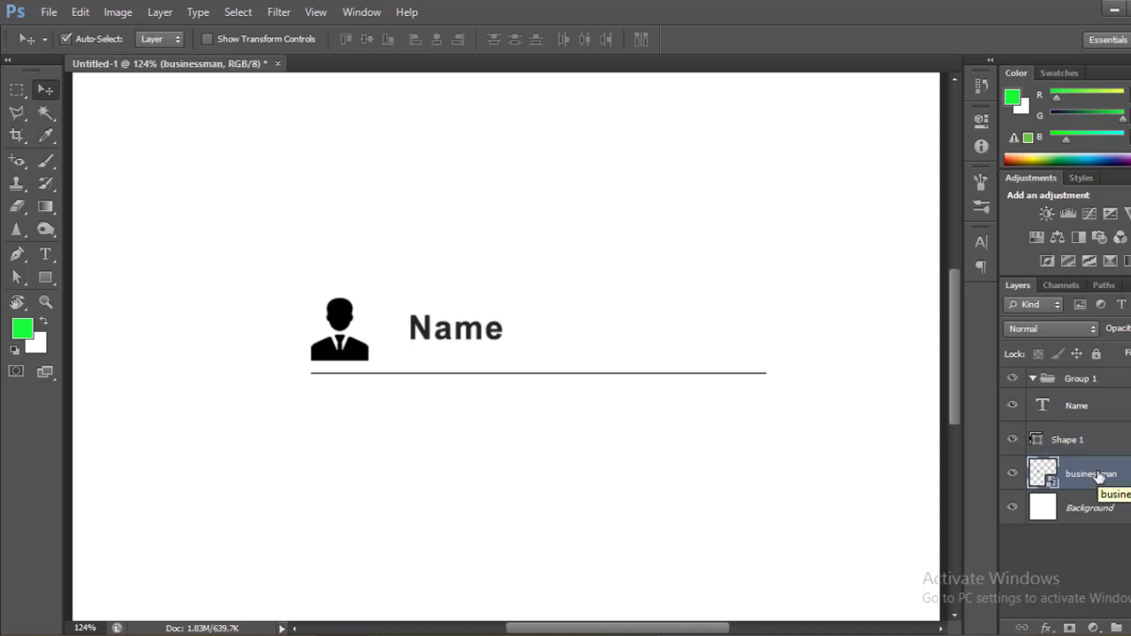
# - Nudge the businessman icon down onto the underline and slightly right, checking it against the mockup
pyautogui.press('Down')
pyautogui.press('Down')
pyautogui.press('Down')
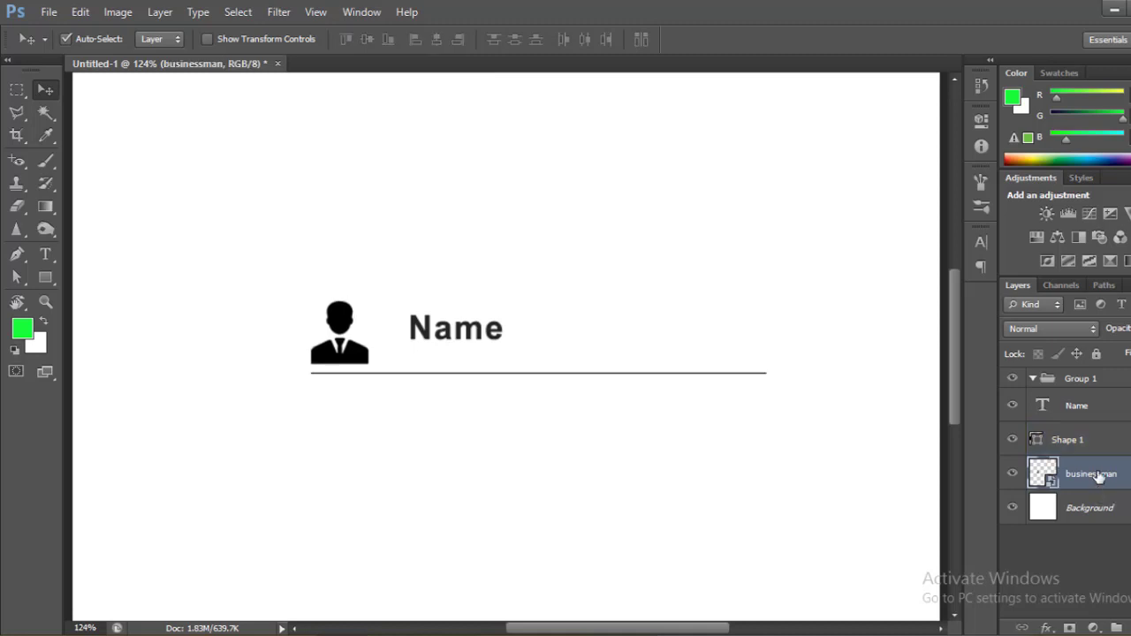
pyautogui.press('Down')
pyautogui.press('Down')
pyautogui.press('Down')
pyautogui.press('Down')
pyautogui.press('Down')
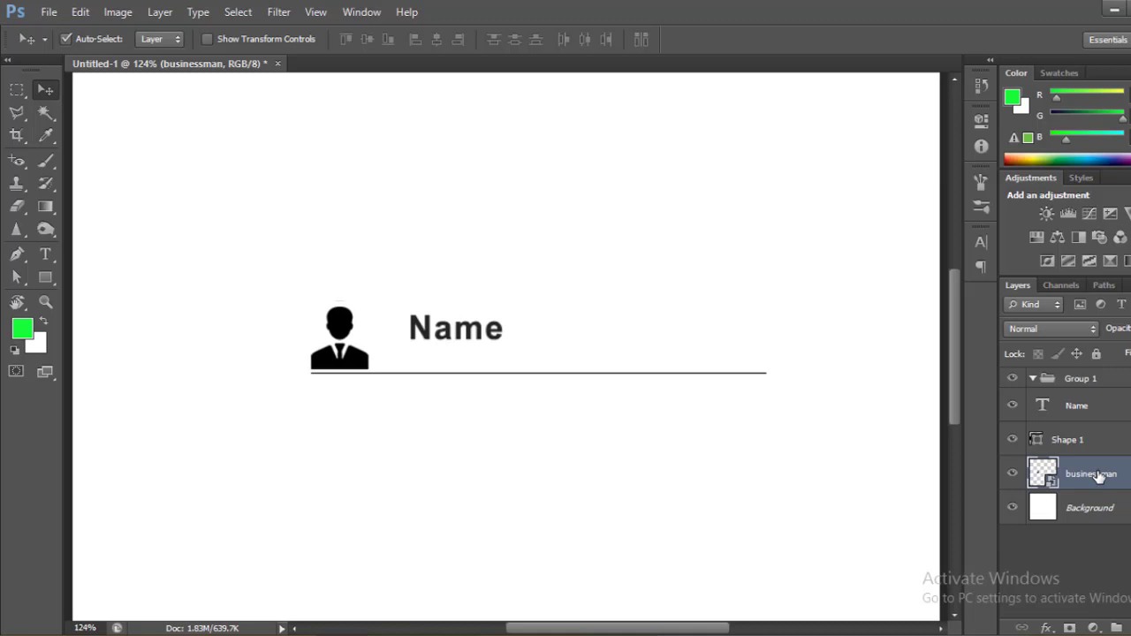
pyautogui.press('Up')
pyautogui.press('Down')
pyautogui.press('Right')
pyautogui.press('Right')
pyautogui.press('Right')
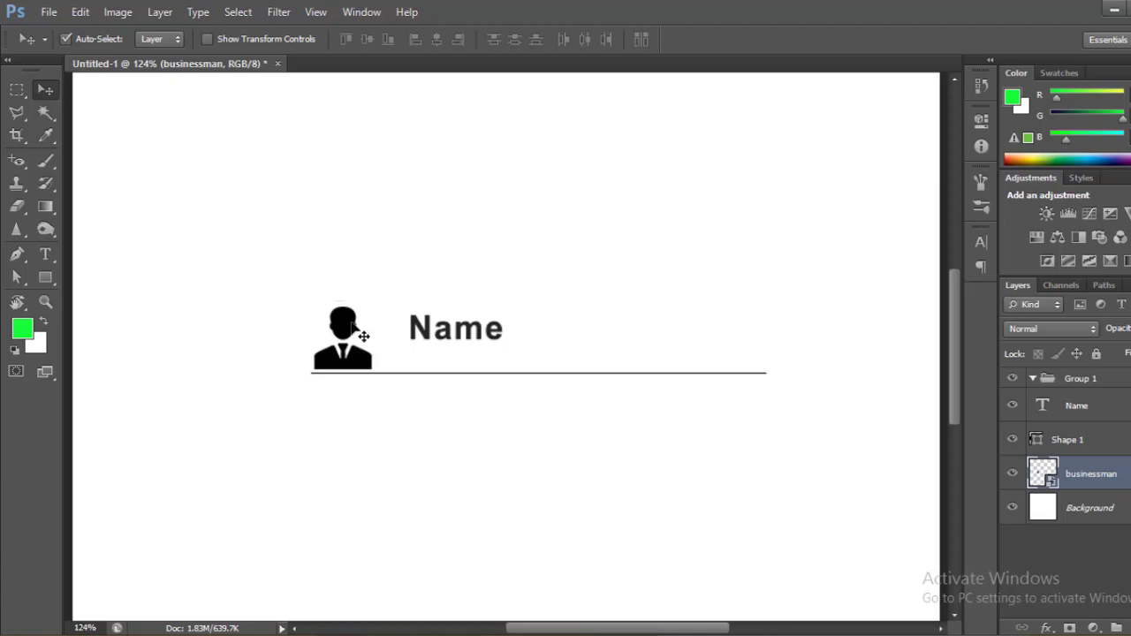
pyautogui.click(1115, 8)
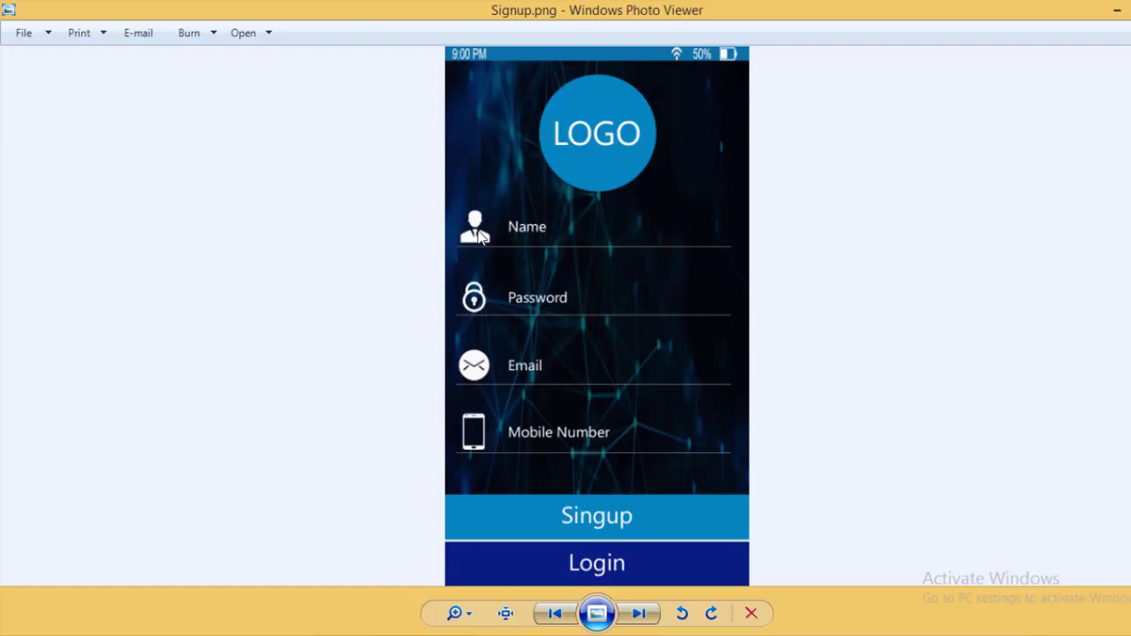
pyautogui.click(1116, 9)
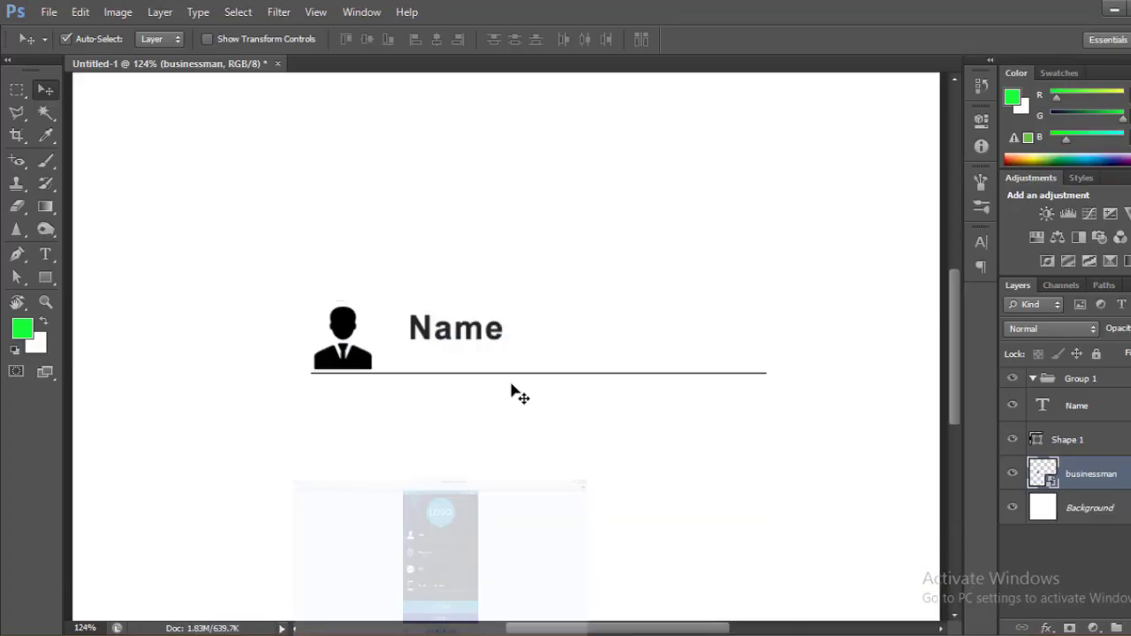
# - Align the Name text layer vertically with the businessman icon
pyautogui.click(1102, 406)
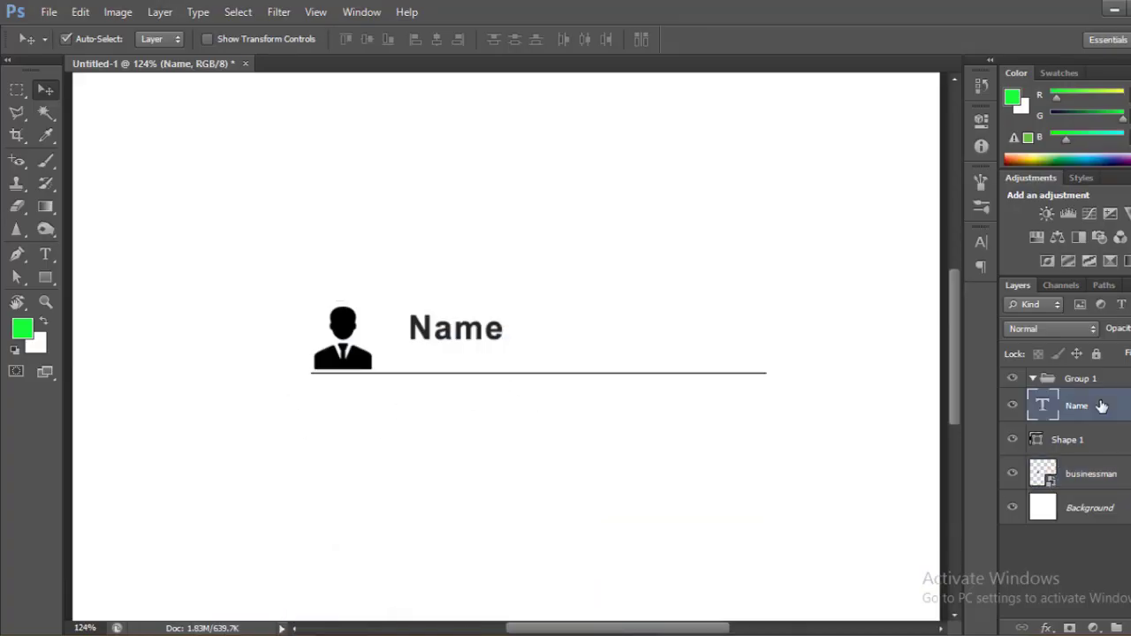
pyautogui.keyDown('ctrl'); pyautogui.click(1117, 478); pyautogui.keyUp('ctrl')
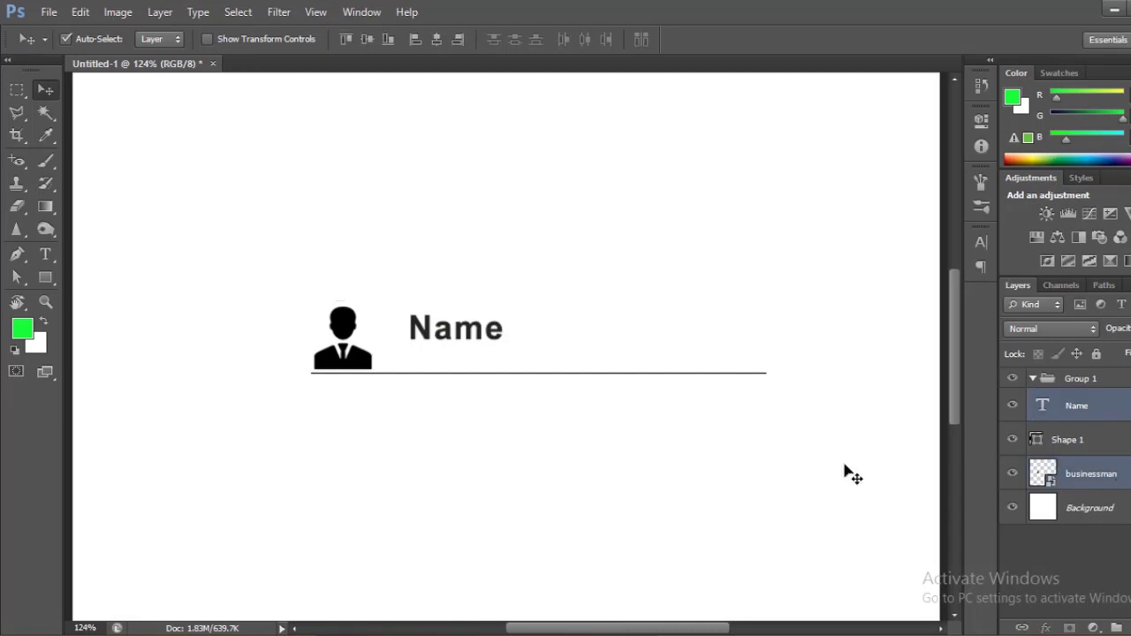
pyautogui.click(371, 46)
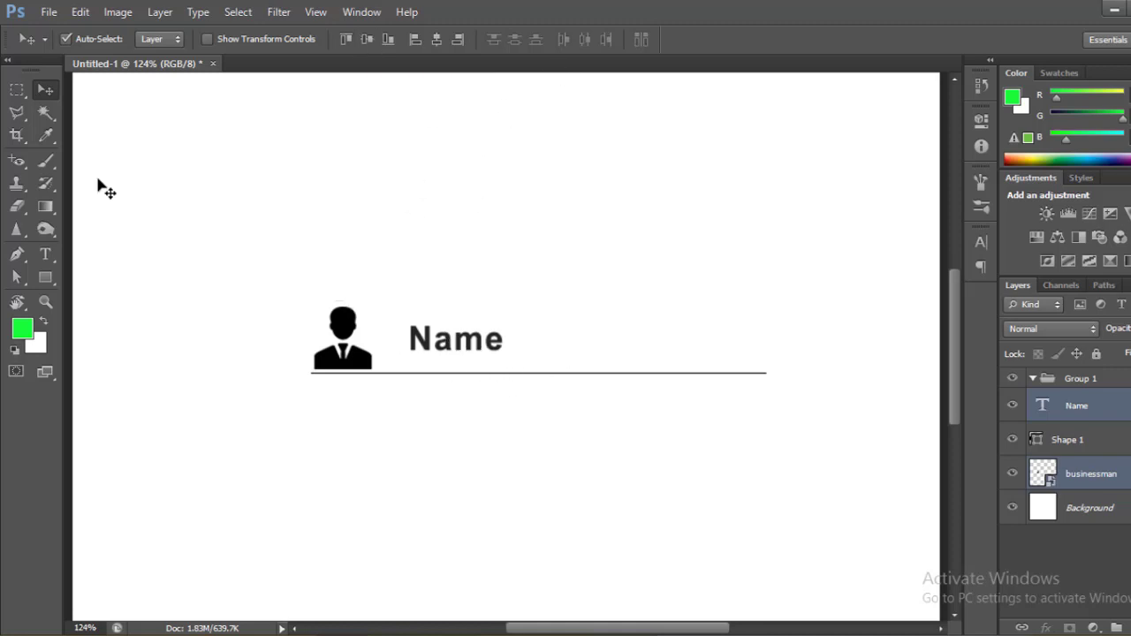
# - Set the Name label's font size to 18 pt
pyautogui.click(46, 254)
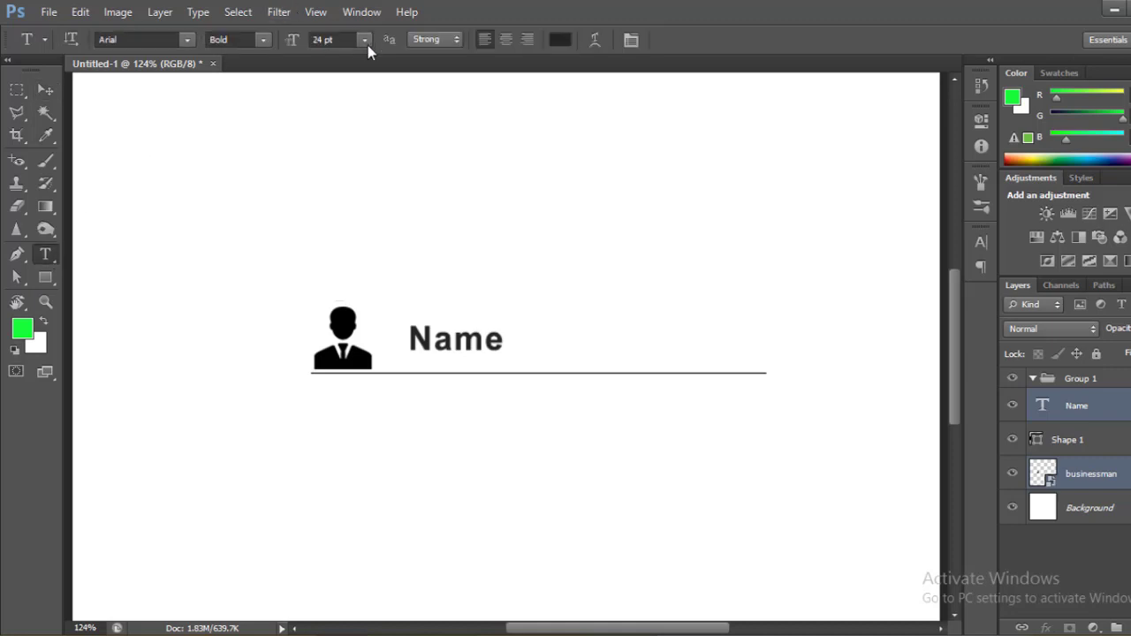
pyautogui.click(364, 40)
pyautogui.click(370, 219)
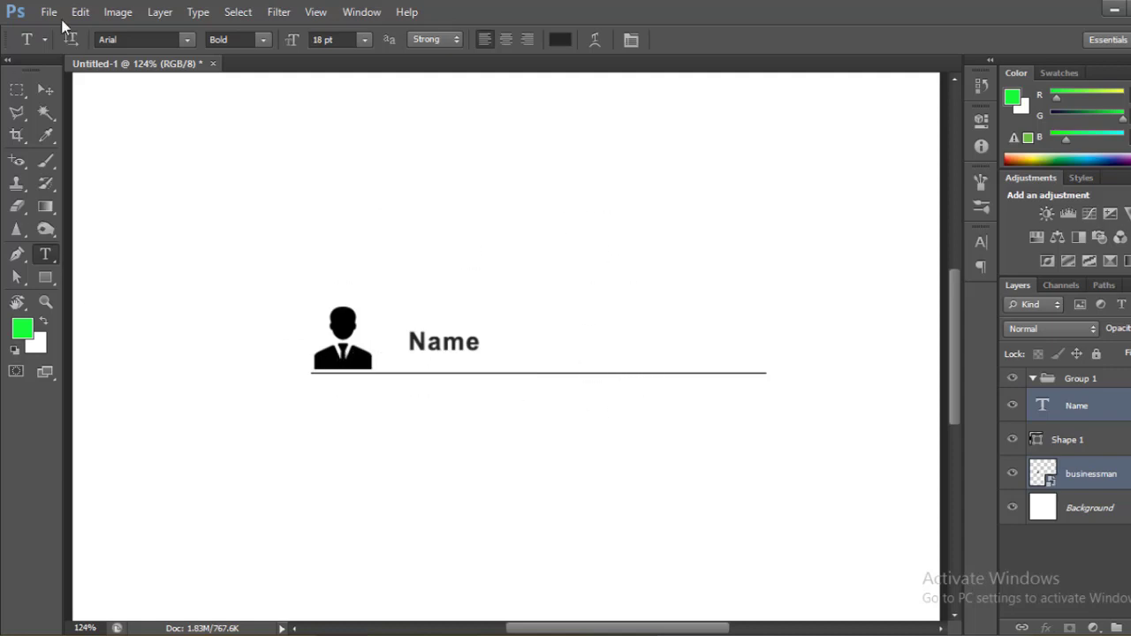
pyautogui.click(59, 93)
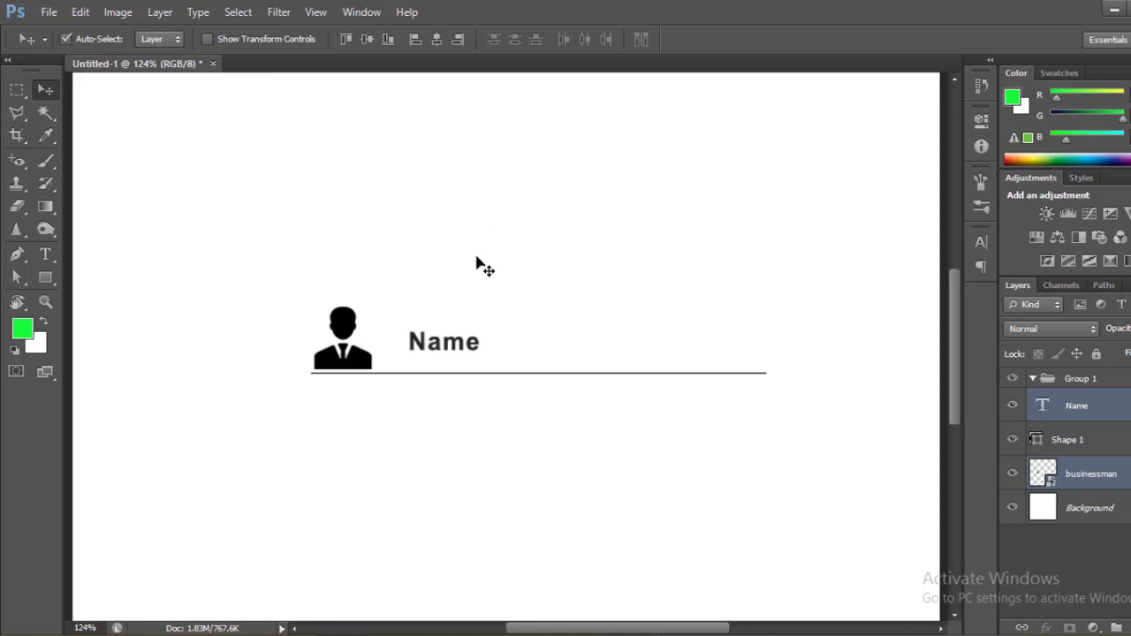
# - Recentre the Name label vertically on the businessman icon
pyautogui.click(365, 42)
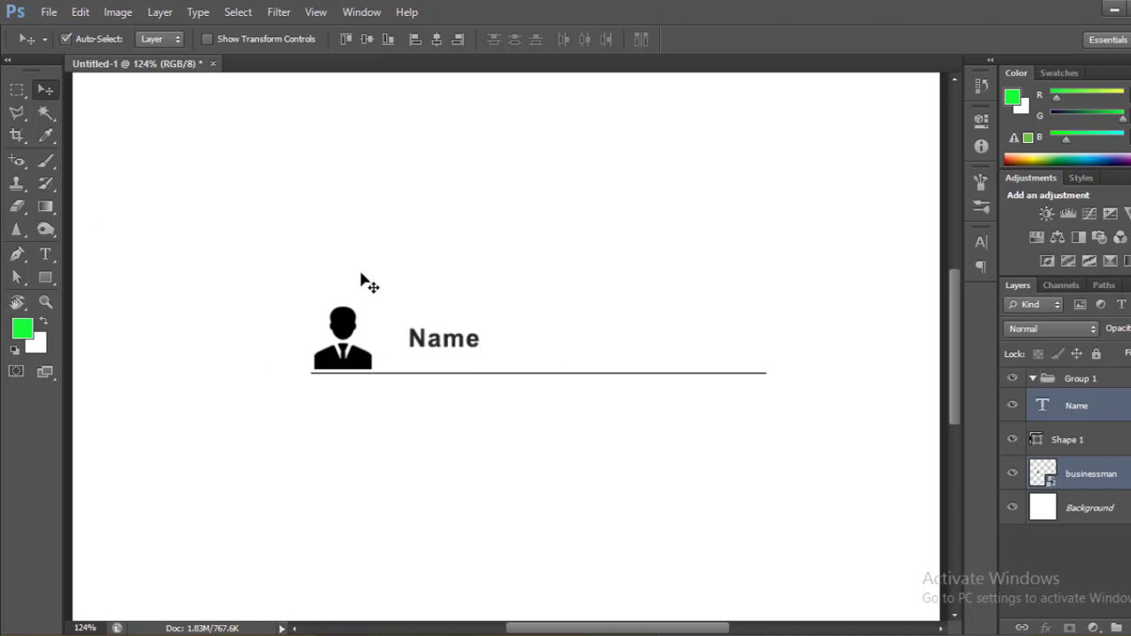
# - Bring up the Signup.png mockup in Windows Photo Viewer for comparison
pyautogui.click(389, 630)
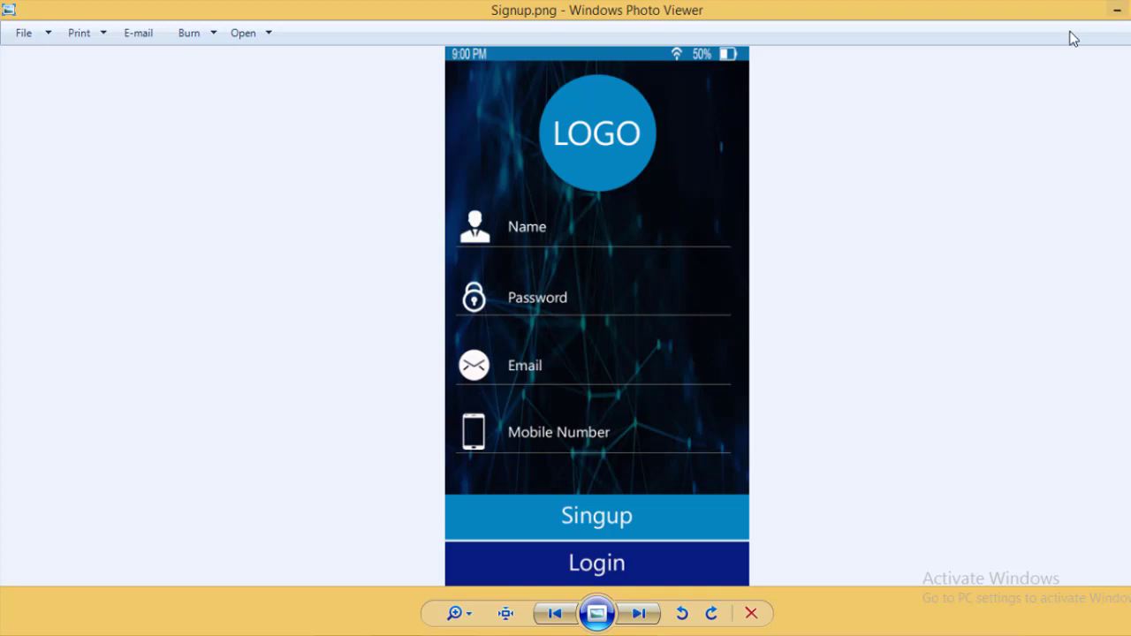
# - Minimize the Signup.png mockup viewer to return to Photoshop
pyautogui.click(1117, 9)
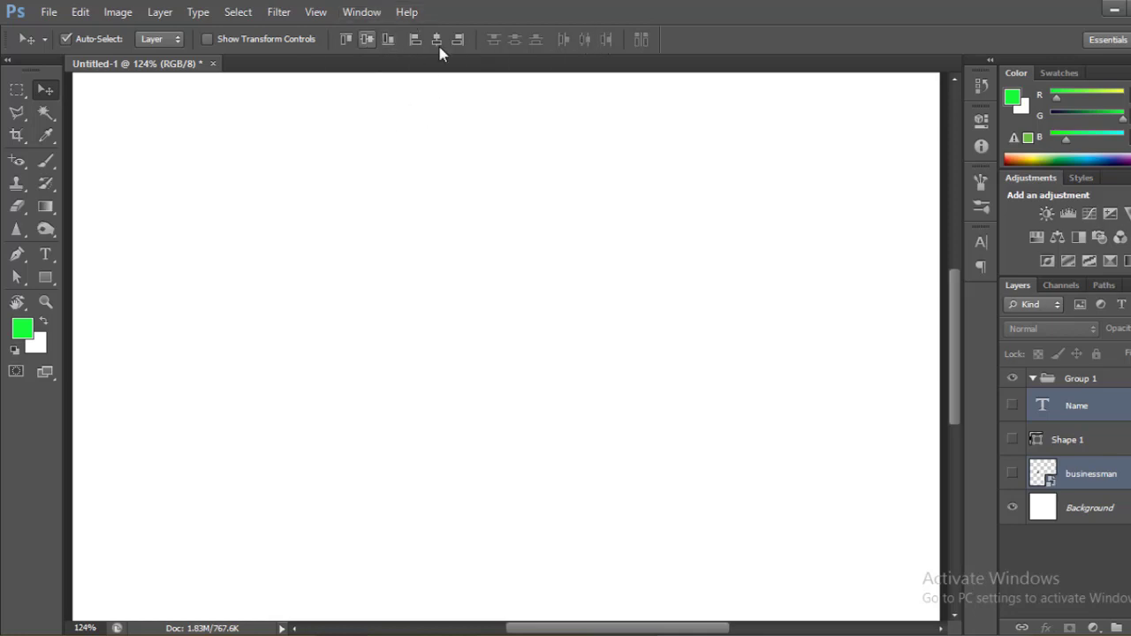
pyautogui.click(364, 41)
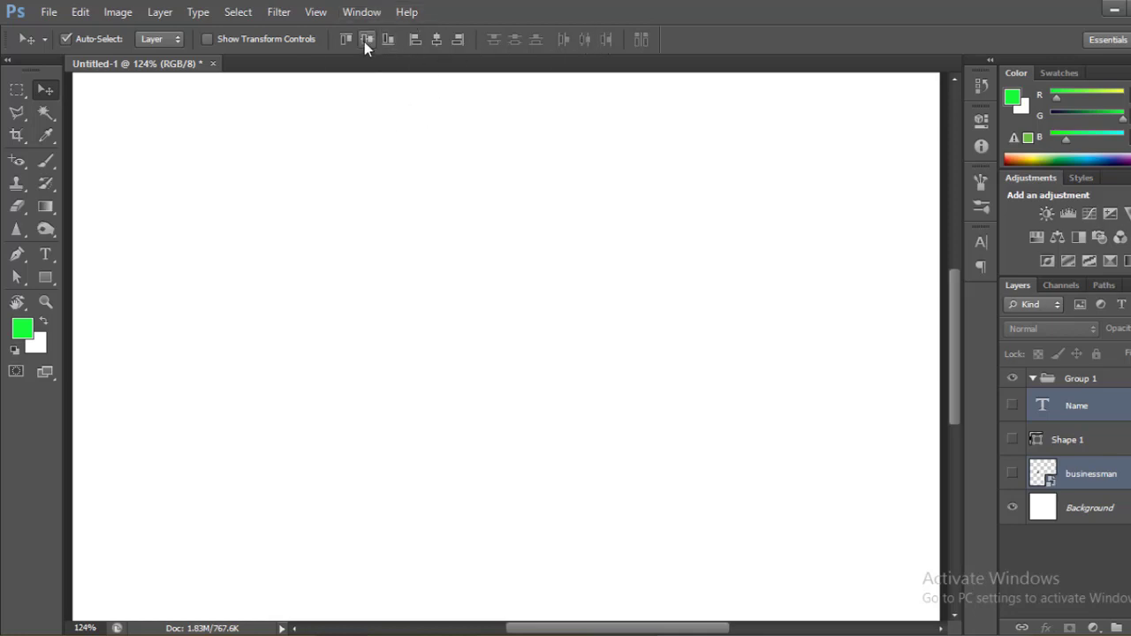